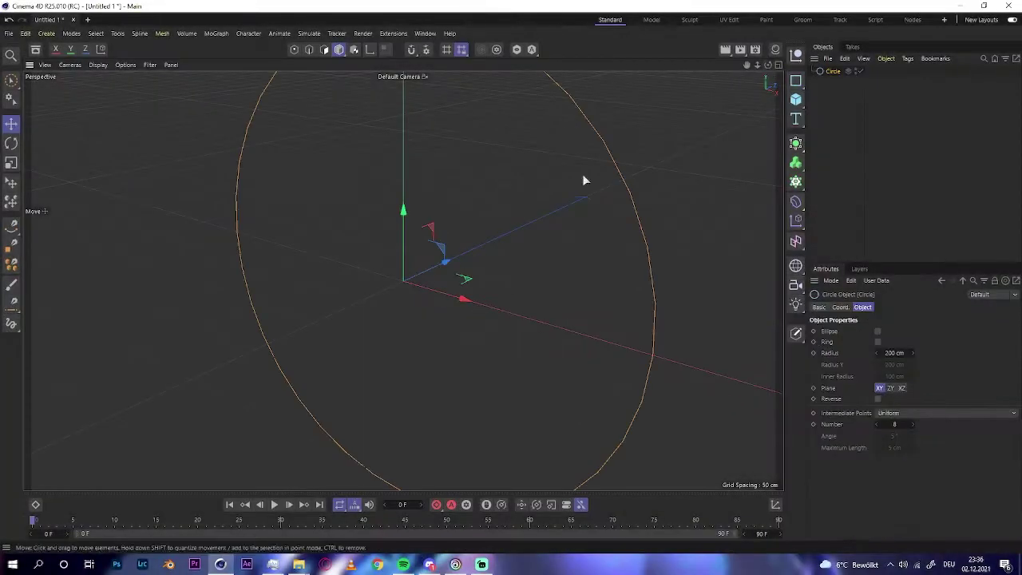
- Add a Loft generator and make the Circle its child
{"action": "left_click", "coordinate": [795, 144]}
{"action": "left_click", "coordinate": [828, 198], "text": "alt"}
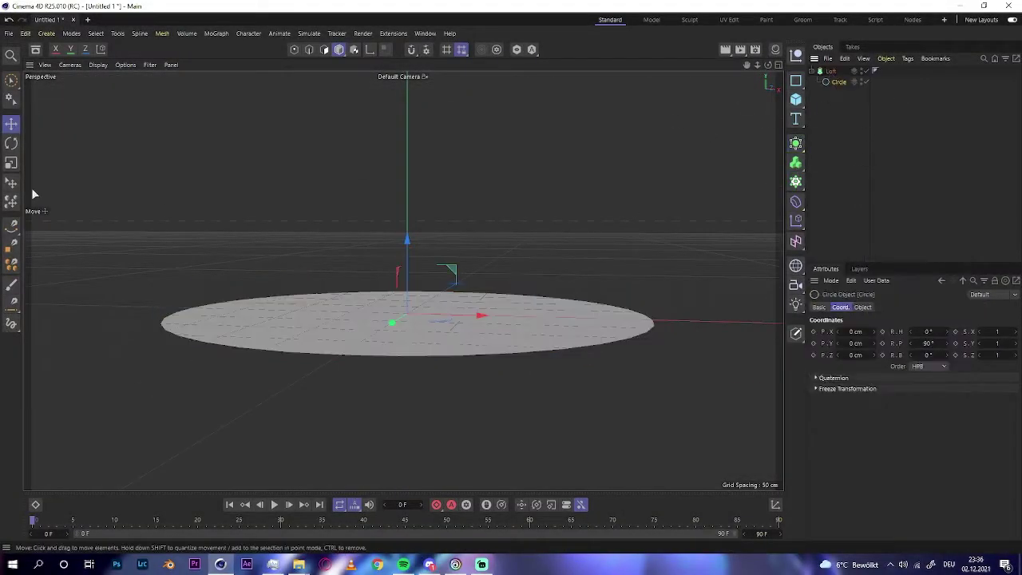
{"action": "left_click", "coordinate": [11, 162]}
- Duplicate circles upward and scale the top ones to form the can's narrowing shoulder
{"action": "key", "text": "e"}
{"action": "left_click_drag", "start_coordinate": [408, 264], "coordinate": [410, 159], "text": "ctrl"}
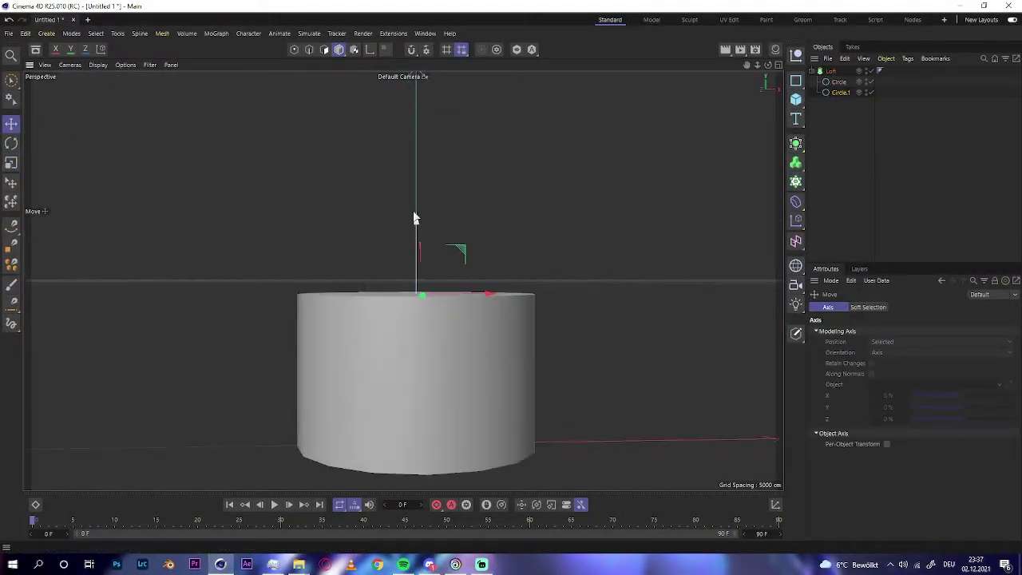
{"action": "scroll", "coordinate": [413, 189], "scroll_direction": "down", "scroll_amount": 3}
{"action": "left_click_drag", "start_coordinate": [411, 196], "coordinate": [410, 88]}
{"action": "key", "text": "t"}
{"action": "left_click_drag", "start_coordinate": [758, 68], "coordinate": [128, 178]}
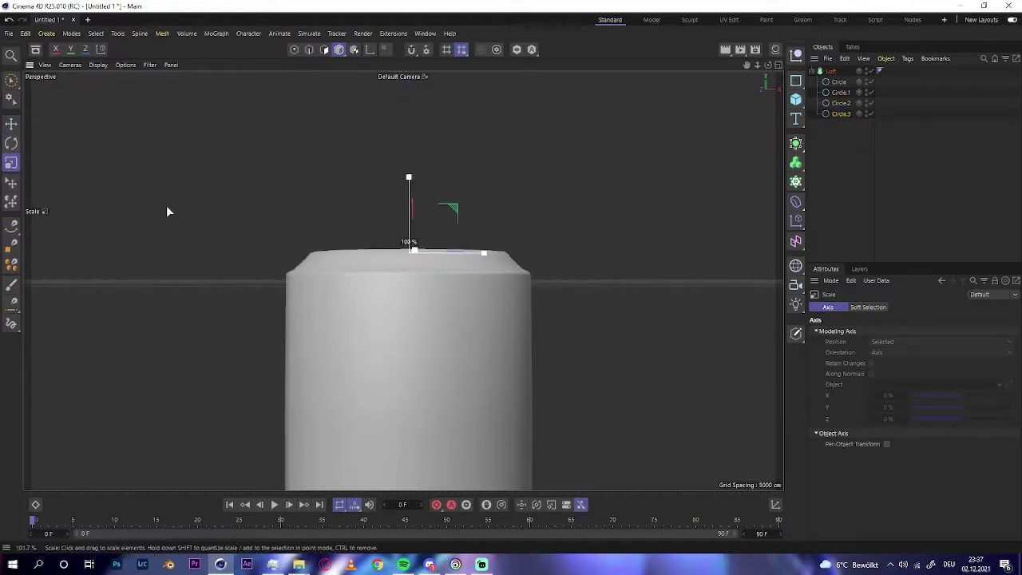
{"action": "left_click_drag", "start_coordinate": [167, 211], "coordinate": [250, 206]}
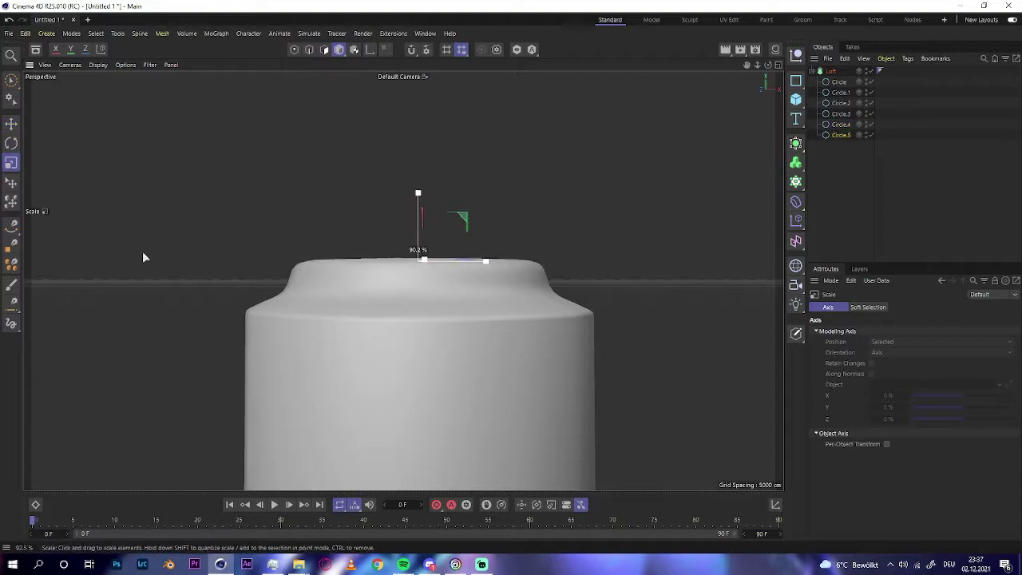
{"action": "left_click_drag", "start_coordinate": [767, 65], "coordinate": [559, 159]}
- Add a 72.869 cm-radius sphere dome and a thin cylinder stem atop the can
{"action": "left_click", "coordinate": [796, 99]}
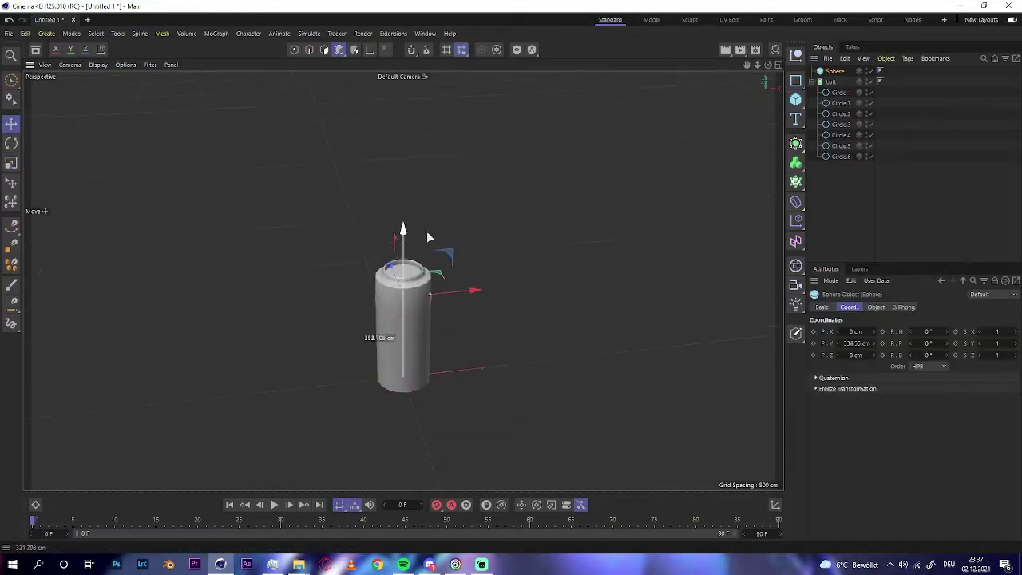
{"action": "scroll", "coordinate": [434, 252], "scroll_direction": "up", "scroll_amount": 5}
{"action": "mouse_move", "coordinate": [443, 272]}
{"action": "left_mouse_down", "text": "alt"}
{"action": "mouse_move", "coordinate": [282, 226]}
{"action": "mouse_move", "coordinate": [778, 64]}
{"action": "left_mouse_up", "text": "alt"}
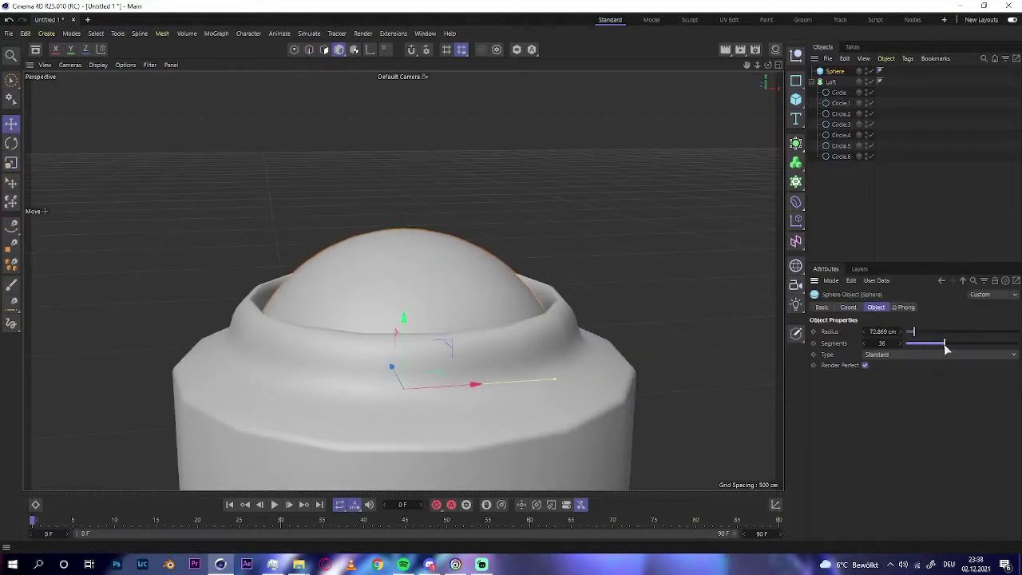
{"action": "scroll", "coordinate": [404, 319], "scroll_direction": "down", "scroll_amount": 3}
{"action": "left_click", "coordinate": [796, 99]}
{"action": "scroll", "coordinate": [403, 319], "scroll_direction": "up", "scroll_amount": 3}
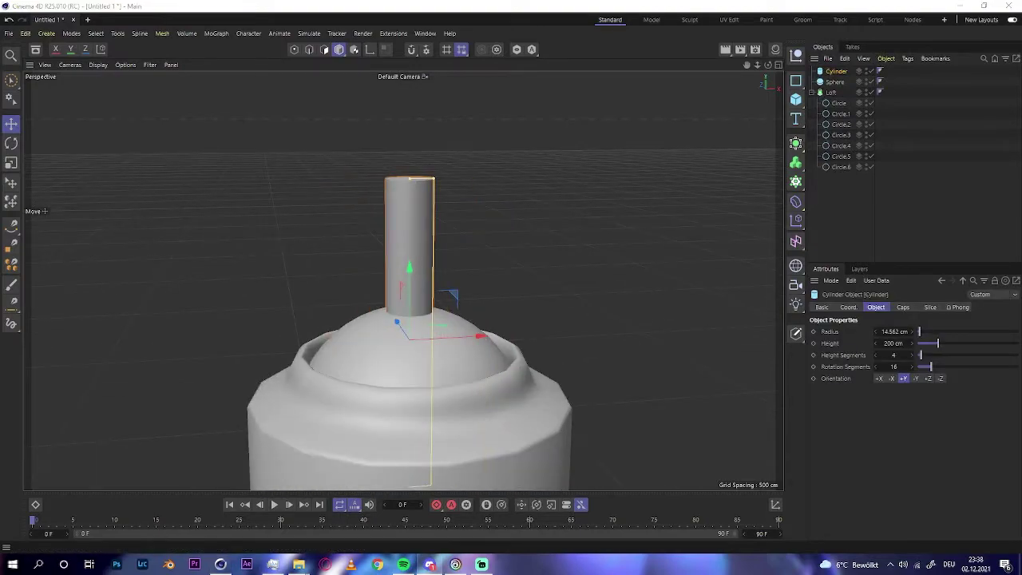
{"action": "scroll", "coordinate": [414, 259], "scroll_direction": "up", "scroll_amount": 2}
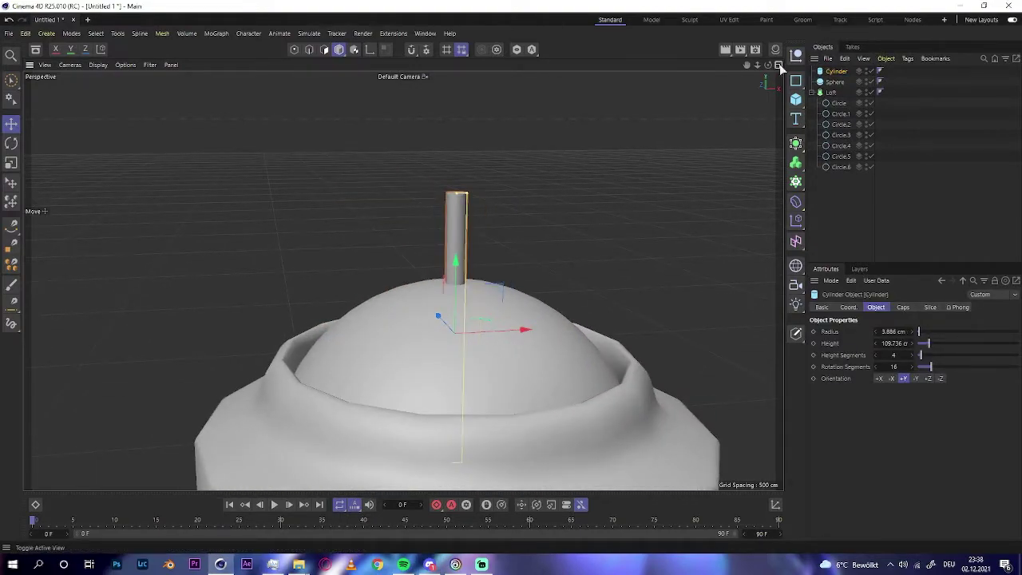
{"action": "scroll", "coordinate": [419, 233], "scroll_direction": "up", "scroll_amount": 3}
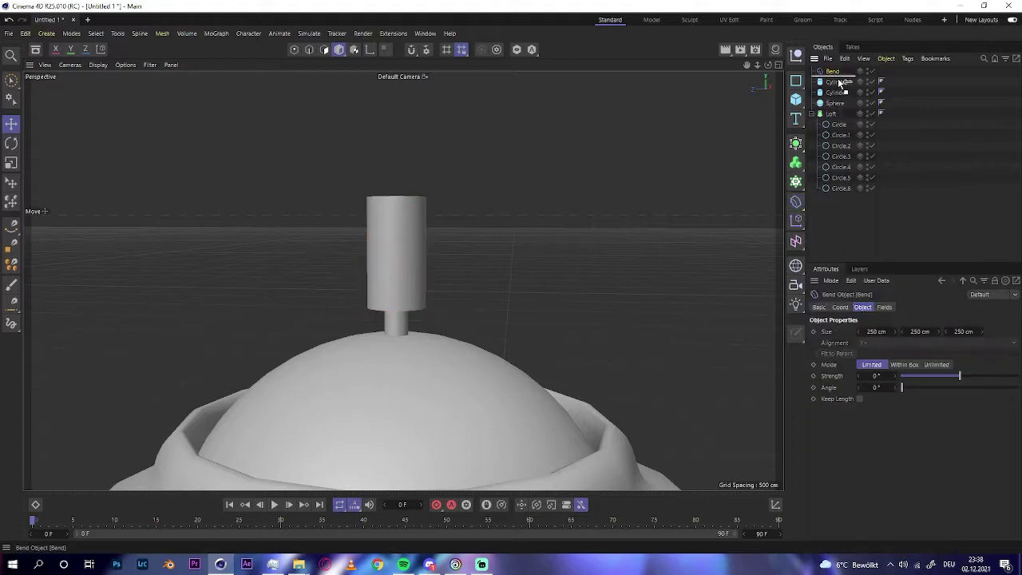
- Place a Bend deformer under the new cylinder, fit it to parent, and bend it 90°
{"action": "left_click_drag", "start_coordinate": [840, 83], "coordinate": [840, 83]}
{"action": "scroll", "coordinate": [253, 227], "scroll_direction": "down", "scroll_amount": 3}
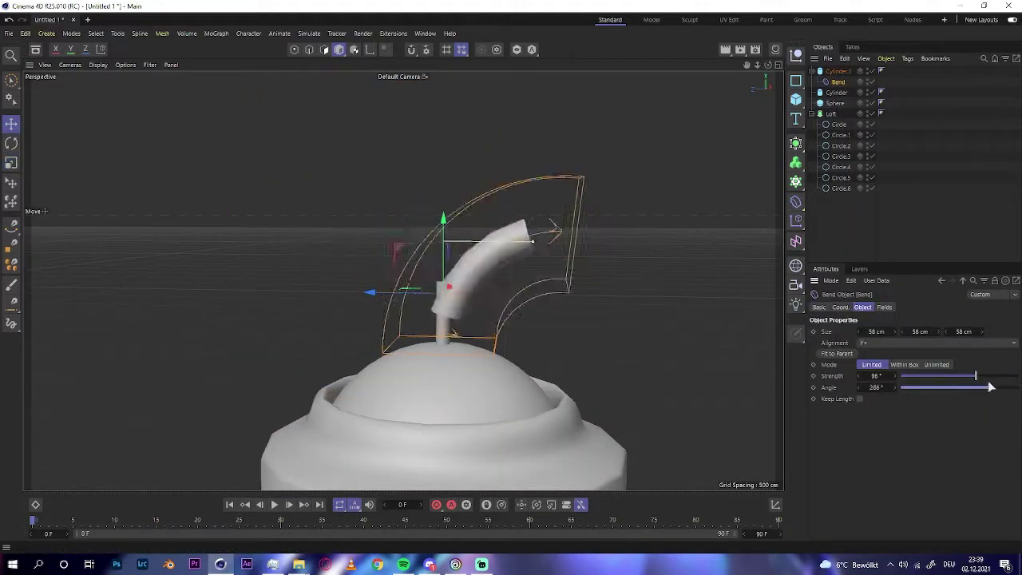
{"action": "left_click", "coordinate": [406, 295]}
{"action": "left_click", "coordinate": [837, 353]}
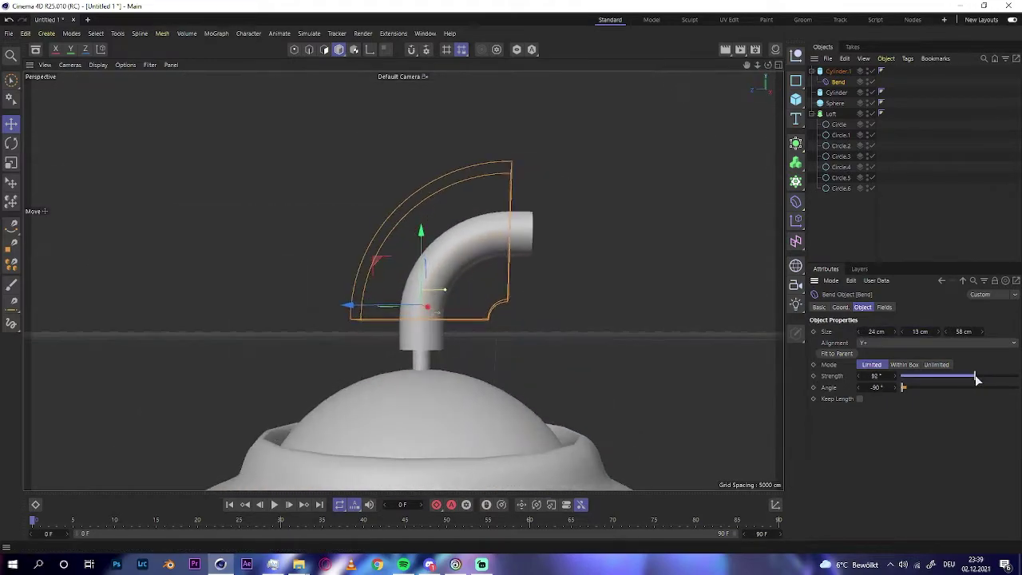
{"action": "left_click", "coordinate": [943, 143]}
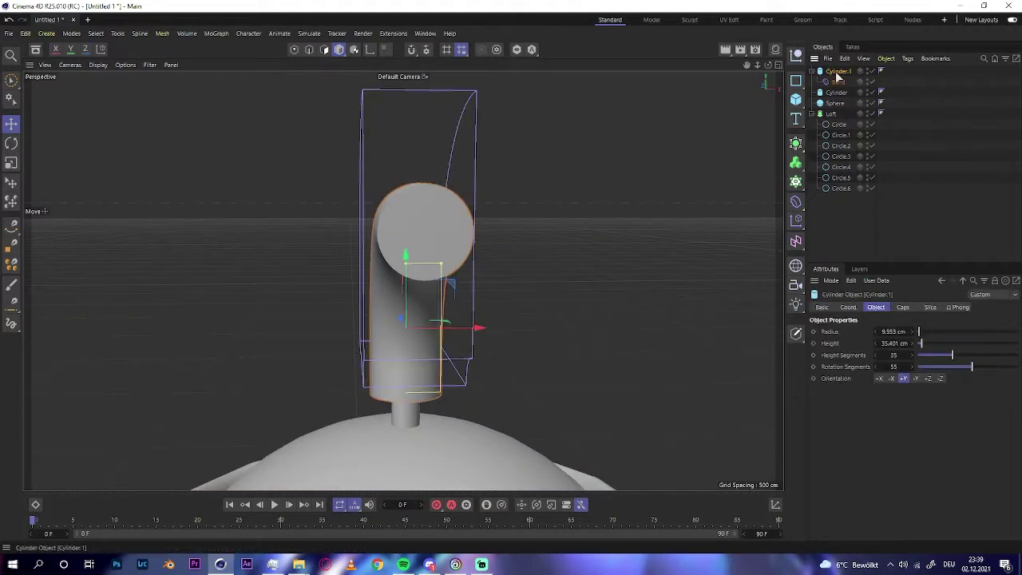
- Make the bent cylinder editable, then inset and extrude its end cap
{"action": "key", "text": "c"}
{"action": "key", "text": "Return"}
{"action": "right_click", "coordinate": [425, 295]}
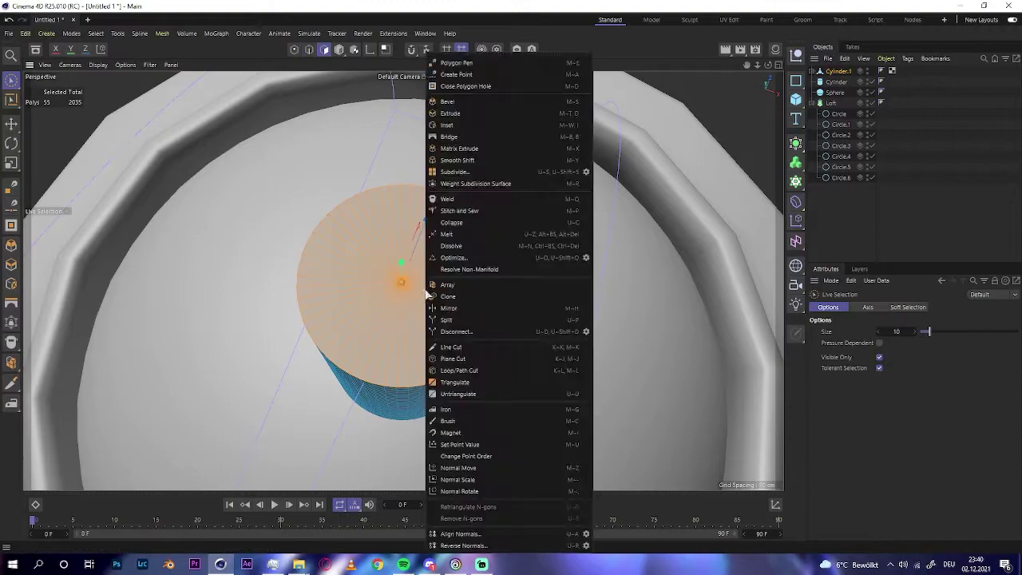
{"action": "left_click", "coordinate": [455, 125]}
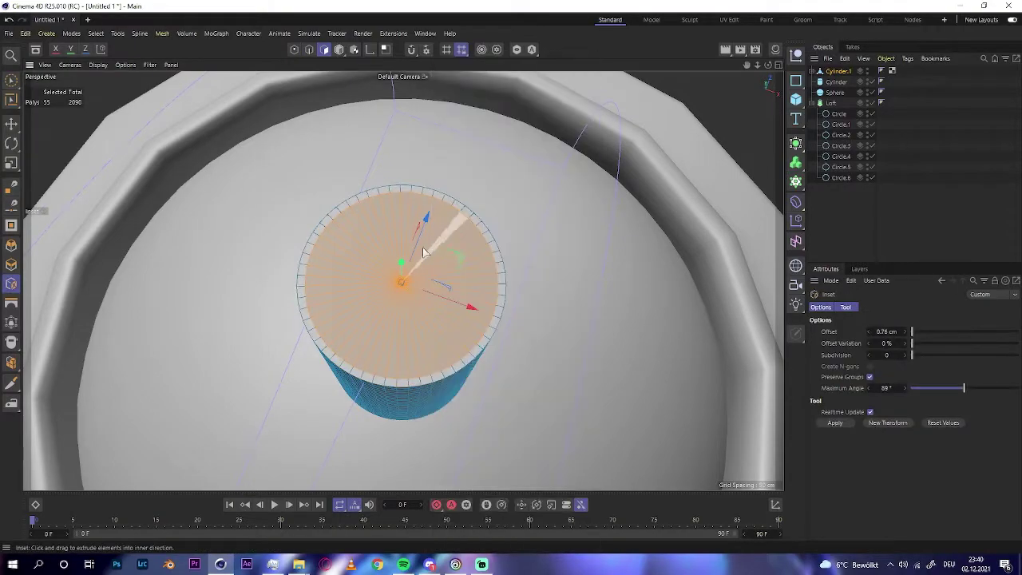
{"action": "left_click_drag", "start_coordinate": [422, 204], "coordinate": [479, 213], "text": "alt"}
{"action": "right_click", "coordinate": [491, 263]}
{"action": "left_click", "coordinate": [527, 239]}
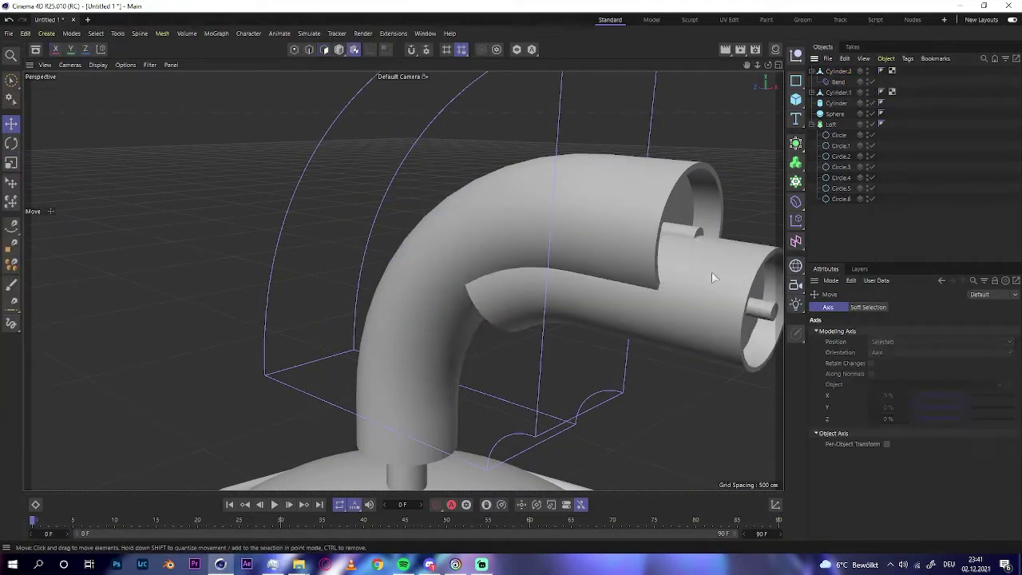
- Select Cylinder.2 and orbit in to look into the nozzle end
{"action": "left_click", "coordinate": [713, 277]}
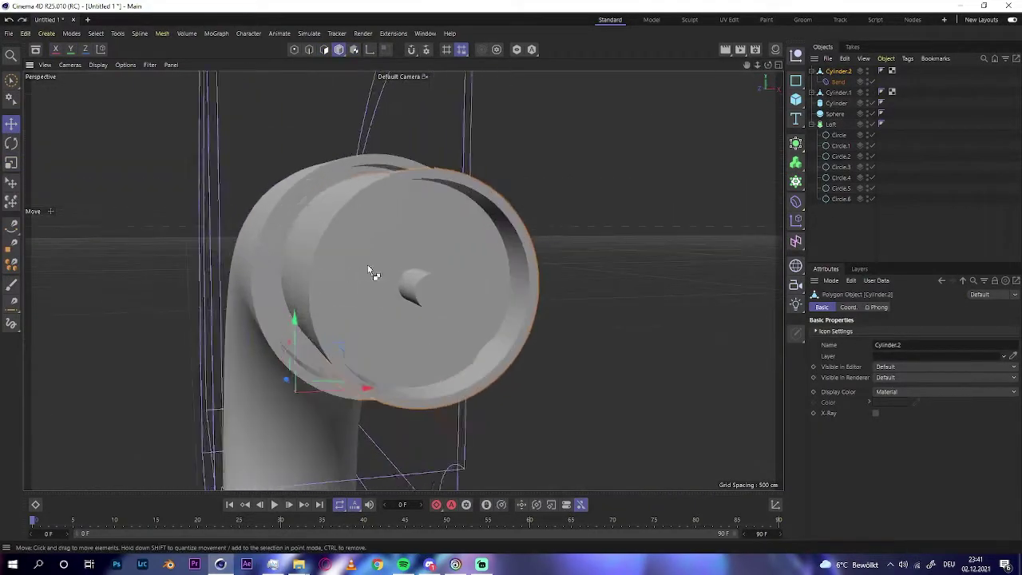
{"action": "left_click_drag", "start_coordinate": [370, 271], "coordinate": [26, 366], "text": "alt"}
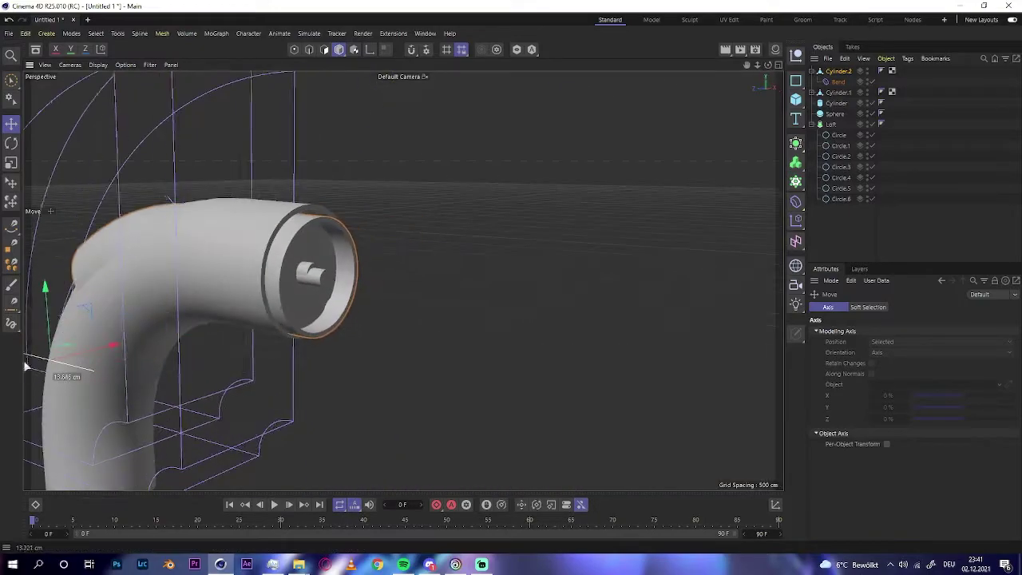
{"action": "left_click_drag", "start_coordinate": [48, 296], "coordinate": [19, 165], "text": "alt"}
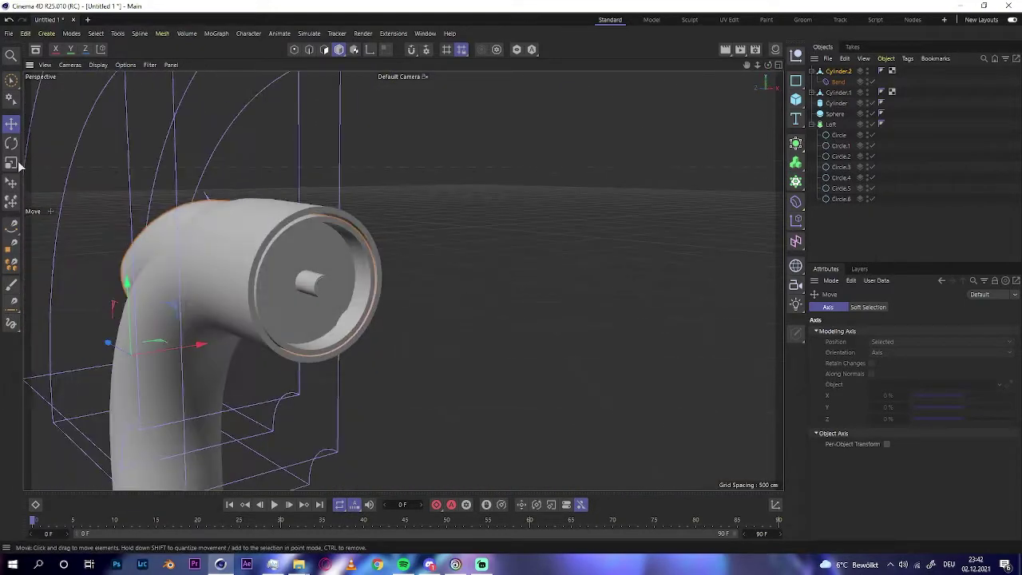
{"action": "left_click_drag", "start_coordinate": [467, 244], "coordinate": [184, 404], "text": "alt"}
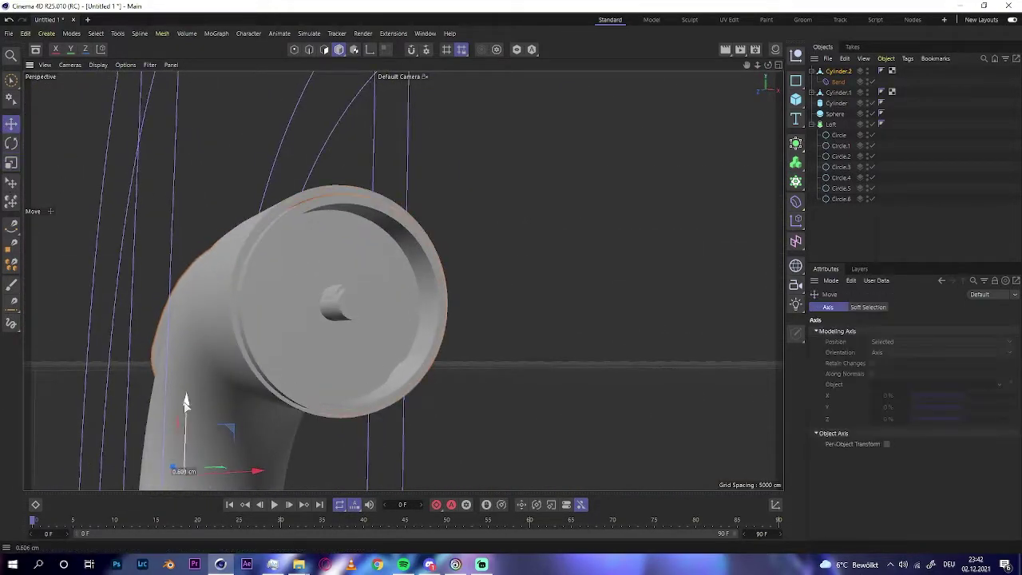
{"action": "left_click_drag", "start_coordinate": [244, 471], "coordinate": [341, 336], "text": "alt"}
- Paint-select the inner cap polygons and extrude them upward, undoing a trial bevel
{"action": "key", "text": "9"}
{"action": "left_click_drag", "start_coordinate": [532, 128], "coordinate": [400, 239], "text": "alt"}
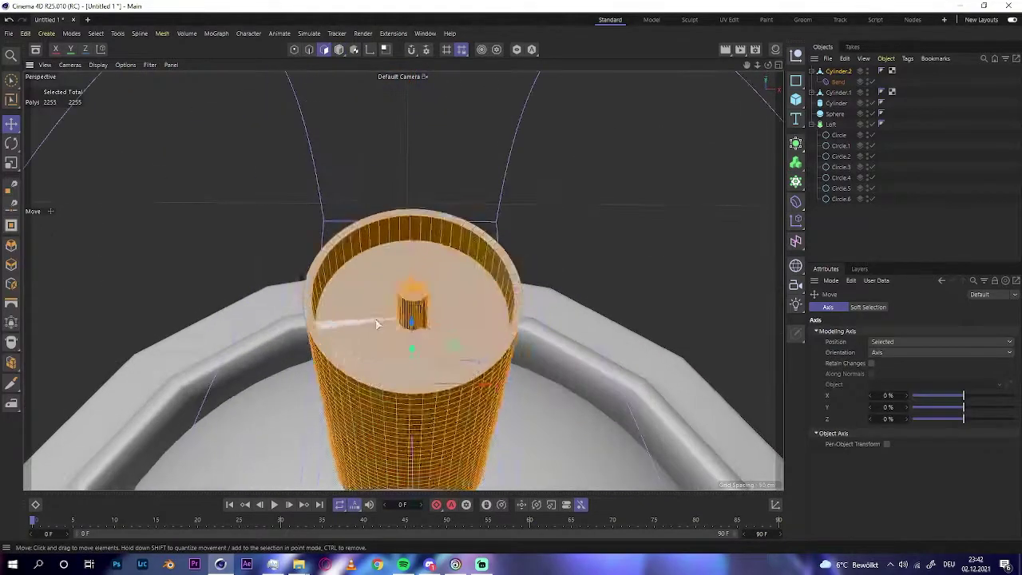
{"action": "mouse_move", "coordinate": [352, 303]}
{"action": "left_mouse_down"}
{"action": "mouse_move", "coordinate": [441, 274]}
{"action": "mouse_move", "coordinate": [479, 319]}
{"action": "left_mouse_up"}
{"action": "left_click_drag", "start_coordinate": [479, 319], "coordinate": [415, 267], "text": "alt"}
{"action": "scroll", "coordinate": [410, 270], "scroll_direction": "up", "scroll_amount": 5}
{"action": "left_click", "coordinate": [219, 312]}
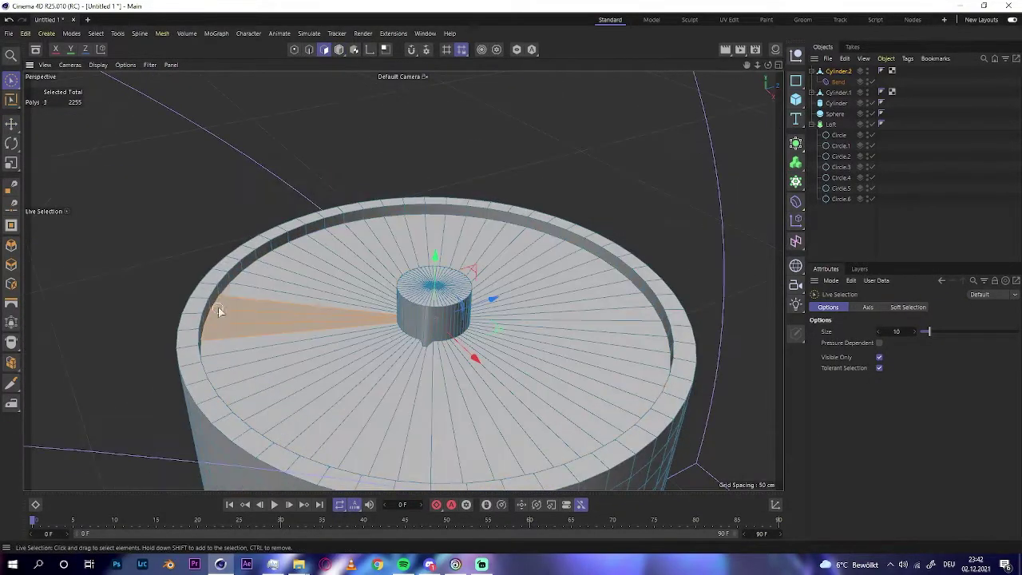
{"action": "mouse_move", "coordinate": [585, 253]}
{"action": "left_mouse_down"}
{"action": "mouse_move", "coordinate": [205, 354]}
{"action": "mouse_move", "coordinate": [320, 239]}
{"action": "left_mouse_up"}
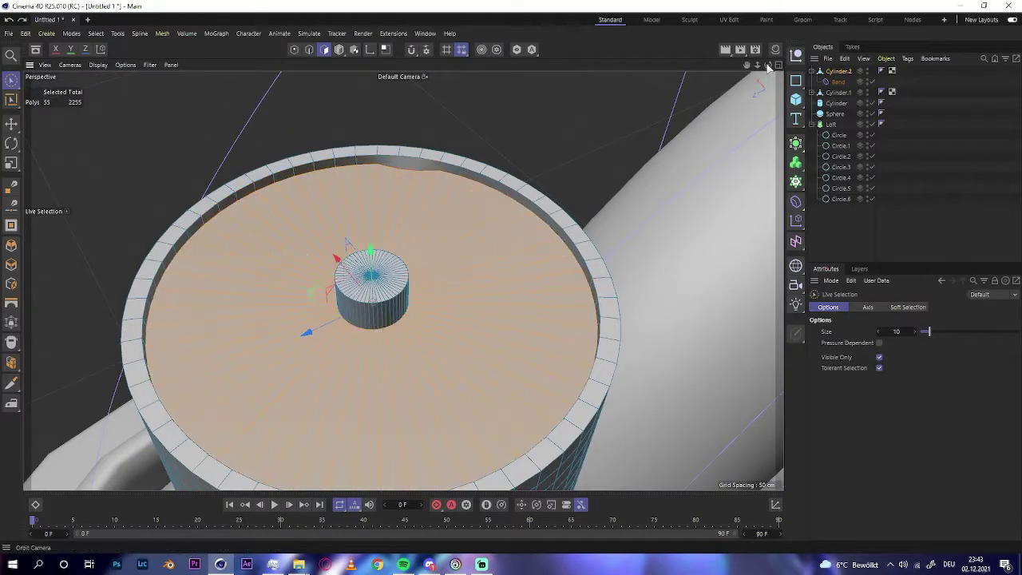
{"action": "mouse_move", "coordinate": [431, 319]}
{"action": "left_mouse_down", "text": "ctrl"}
{"action": "mouse_move", "coordinate": [449, 167]}
{"action": "mouse_move", "coordinate": [365, 192]}
{"action": "mouse_move", "coordinate": [240, 288]}
{"action": "mouse_move", "coordinate": [465, 269]}
{"action": "mouse_move", "coordinate": [409, 363]}
{"action": "left_mouse_up", "text": "ctrl"}
{"action": "key", "text": "m"}
{"action": "key", "text": "s"}
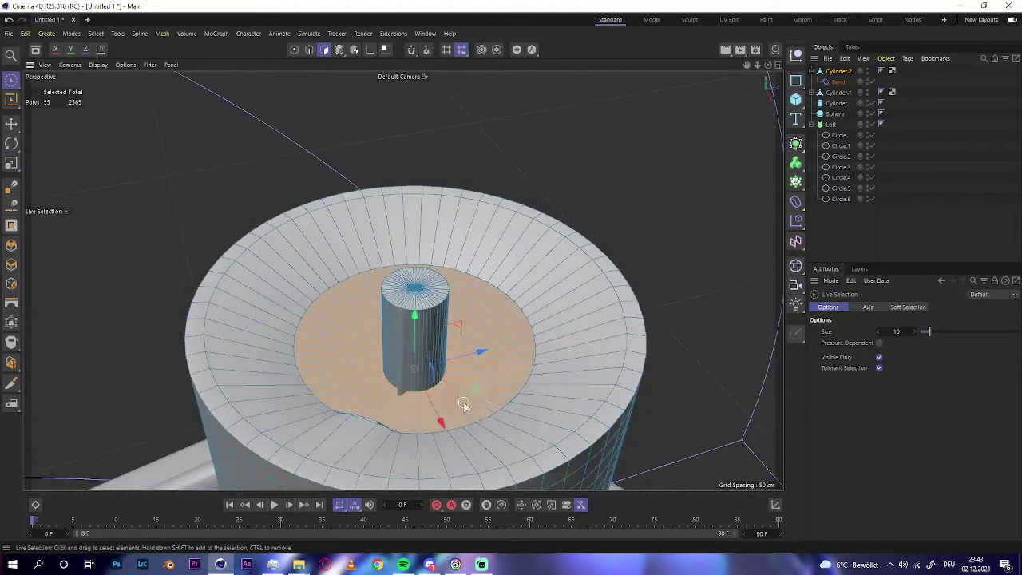
{"action": "key", "text": "ctrl+z"}
{"action": "key", "text": "ctrl+z"}
- Paint-select the recess floor polygons and inset them
{"action": "left_click_drag", "start_coordinate": [689, 174], "coordinate": [479, 239], "text": "alt"}
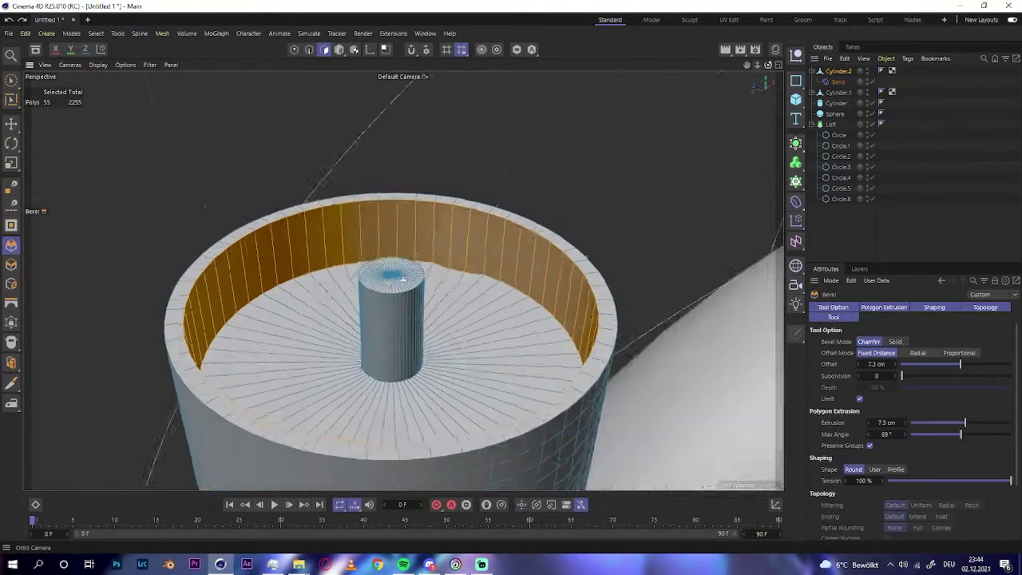
{"action": "scroll", "coordinate": [468, 119], "scroll_direction": "up", "scroll_amount": 5}
{"action": "left_click", "coordinate": [490, 159]}
{"action": "mouse_move", "coordinate": [490, 159]}
{"action": "left_mouse_down", "text": "alt"}
{"action": "mouse_move", "coordinate": [399, 274]}
{"action": "mouse_move", "coordinate": [422, 205]}
{"action": "left_mouse_up", "text": "alt"}
{"action": "key", "text": "m"}
{"action": "left_click", "coordinate": [373, 125]}
{"action": "scroll", "coordinate": [399, 264], "scroll_direction": "down", "scroll_amount": 3}
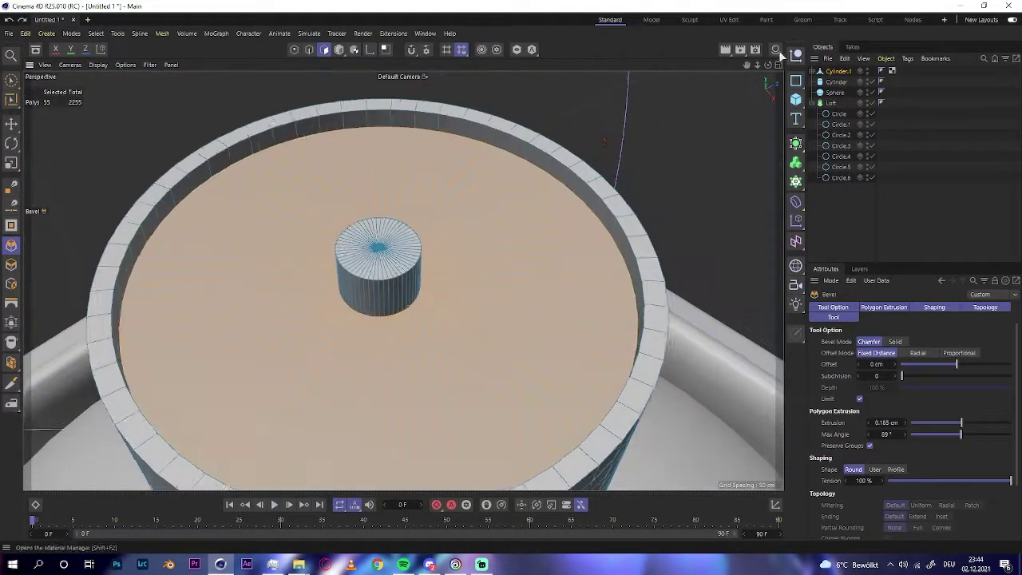
{"action": "left_click_drag", "start_coordinate": [479, 240], "coordinate": [133, 192], "text": "alt"}
- Bevel the recess edges into a raised rim and select the top cap
{"action": "key", "text": "space"}
{"action": "mouse_move", "coordinate": [584, 239]}
{"action": "left_mouse_down", "text": "alt"}
{"action": "mouse_move", "coordinate": [244, 237]}
{"action": "mouse_move", "coordinate": [532, 221]}
{"action": "mouse_move", "coordinate": [772, 71]}
{"action": "mouse_move", "coordinate": [399, 240]}
{"action": "left_mouse_up", "text": "alt"}
{"action": "key", "text": "m"}
{"action": "key", "text": "s"}
{"action": "scroll", "coordinate": [206, 303], "scroll_direction": "up", "scroll_amount": 3}
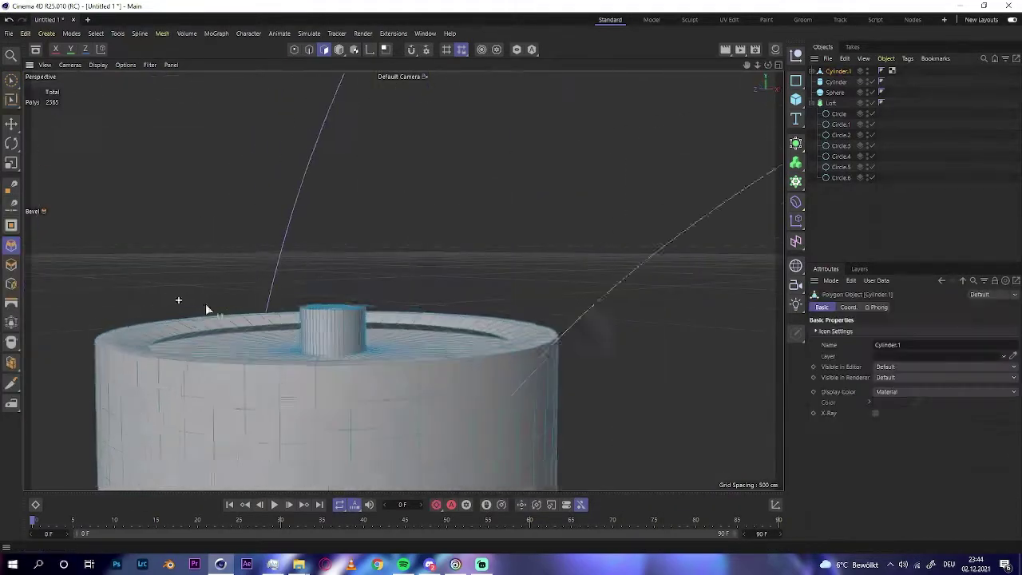
{"action": "left_click_drag", "start_coordinate": [205, 303], "coordinate": [296, 164], "text": "alt"}
{"action": "left_click", "coordinate": [328, 167]}
{"action": "scroll", "coordinate": [470, 142], "scroll_direction": "down", "scroll_amount": 5}
- Add a cube and select the lofted can body
{"action": "left_click_drag", "start_coordinate": [469, 142], "coordinate": [764, 68], "text": "alt"}
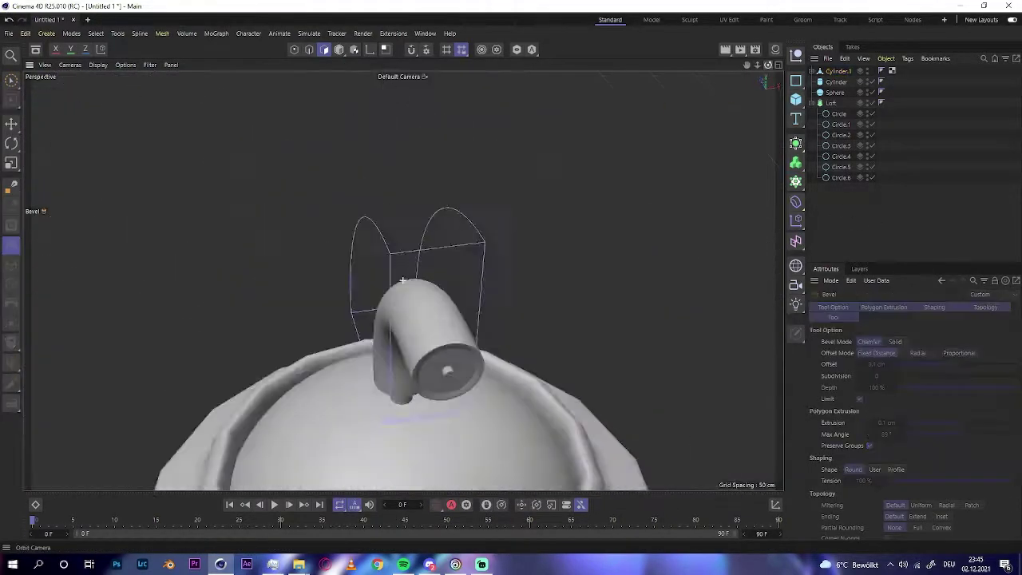
{"action": "left_click", "coordinate": [796, 50]}
{"action": "scroll", "coordinate": [399, 281], "scroll_direction": "down", "scroll_amount": 5}
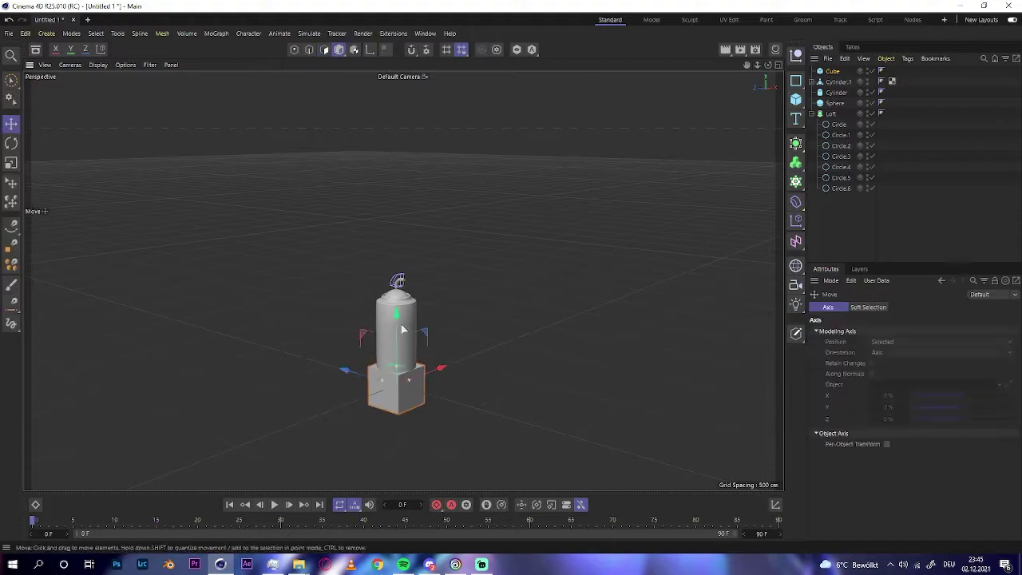
{"action": "scroll", "coordinate": [402, 329], "scroll_direction": "up", "scroll_amount": 5}
{"action": "mouse_move", "coordinate": [468, 304]}
{"action": "left_mouse_down", "text": "alt"}
{"action": "mouse_move", "coordinate": [423, 437]}
{"action": "mouse_move", "coordinate": [462, 405]}
{"action": "left_mouse_up", "text": "alt"}
{"action": "left_click_drag", "start_coordinate": [767, 66], "coordinate": [407, 439]}
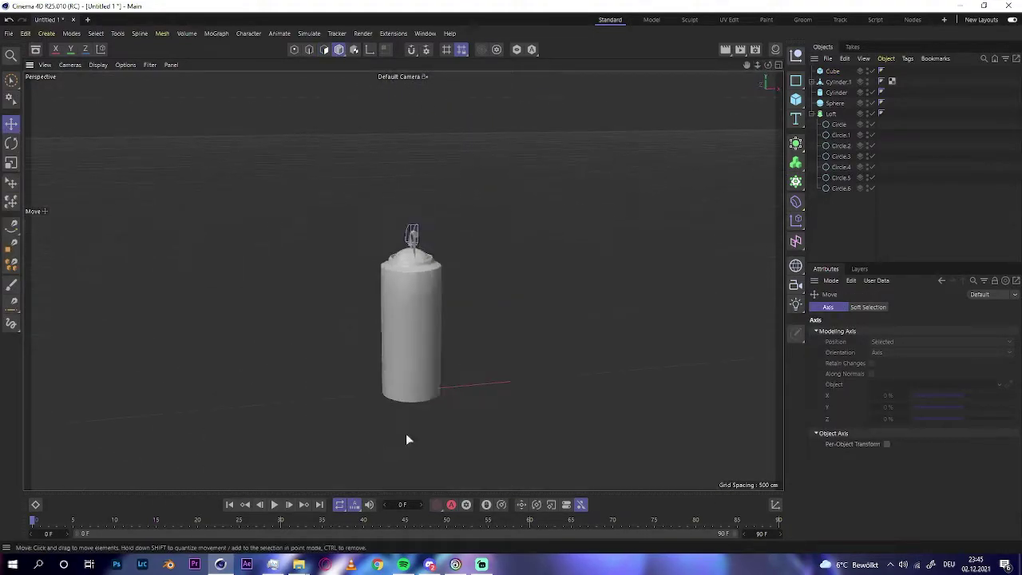
{"action": "left_click", "coordinate": [393, 369]}
{"action": "scroll", "coordinate": [393, 368], "scroll_direction": "up", "scroll_amount": 3}
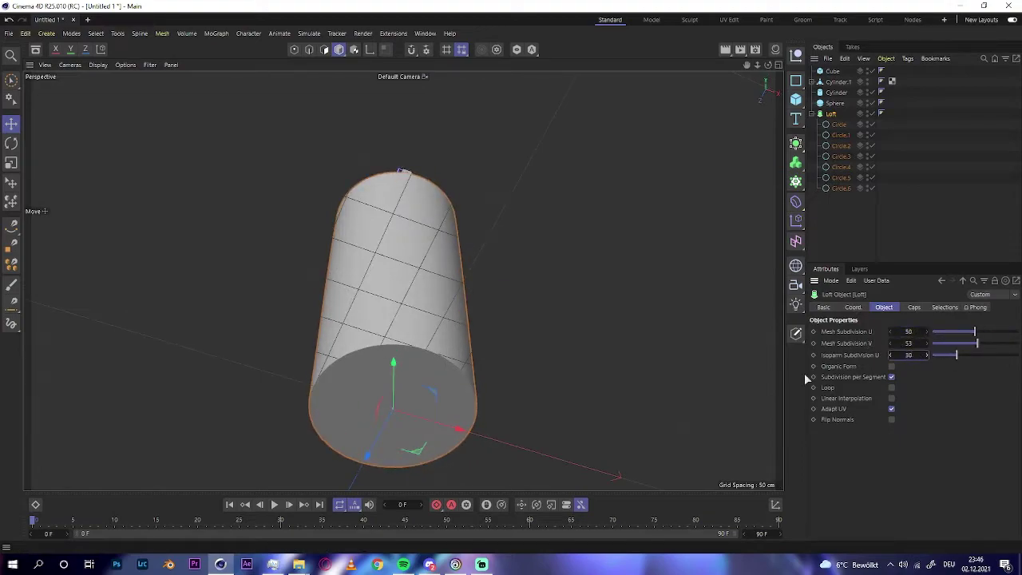
- Duplicate loft circles, then move and scale them into the rounded bottom rim
{"action": "left_click", "coordinate": [839, 125]}
{"action": "left_click_drag", "start_coordinate": [839, 135], "coordinate": [839, 119], "text": "ctrl"}
{"action": "scroll", "coordinate": [114, 229], "scroll_direction": "up", "scroll_amount": 3}
{"action": "left_click_drag", "start_coordinate": [409, 355], "coordinate": [415, 310]}
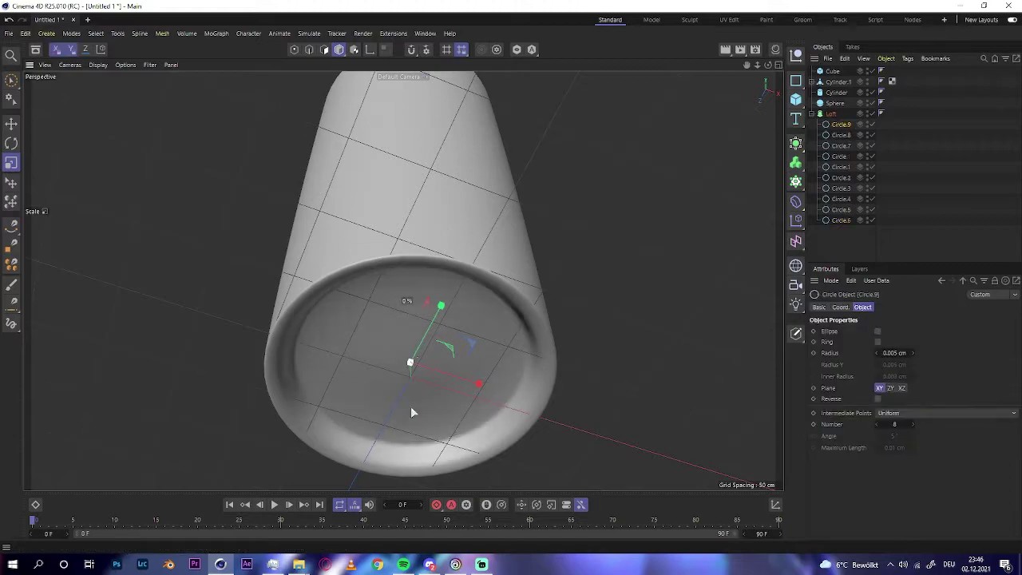
{"action": "left_click_drag", "start_coordinate": [411, 406], "coordinate": [424, 399]}
{"action": "key", "text": "e"}
{"action": "left_click_drag", "start_coordinate": [757, 65], "coordinate": [753, 91]}
{"action": "scroll", "coordinate": [408, 160], "scroll_direction": "up", "scroll_amount": 5}
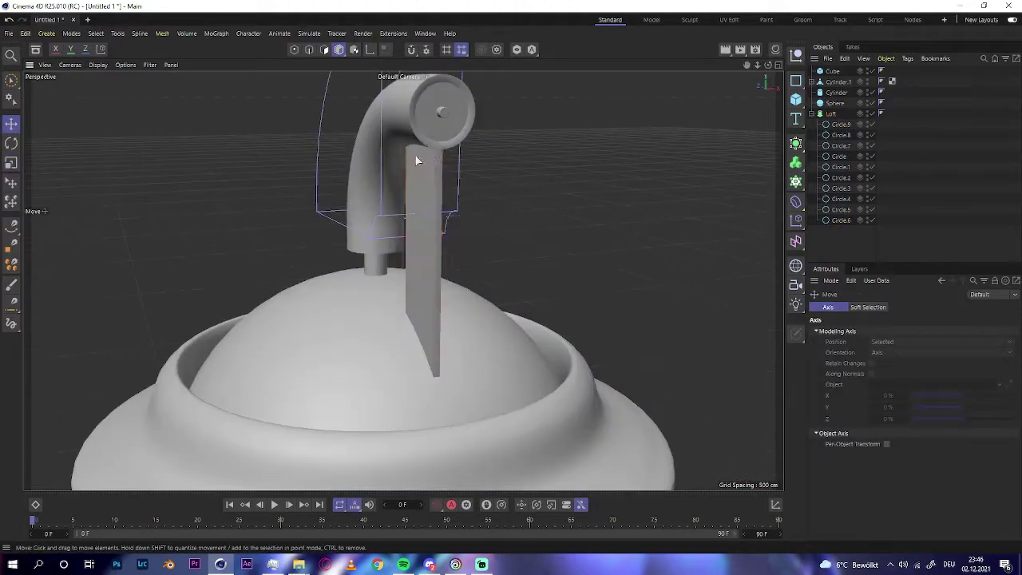
{"action": "left_click", "coordinate": [415, 154]}
{"action": "scroll", "coordinate": [577, 265], "scroll_direction": "down", "scroll_amount": 5}
{"action": "left_click", "coordinate": [577, 265]}
{"action": "left_click_drag", "start_coordinate": [520, 284], "coordinate": [507, 339], "text": "alt"}
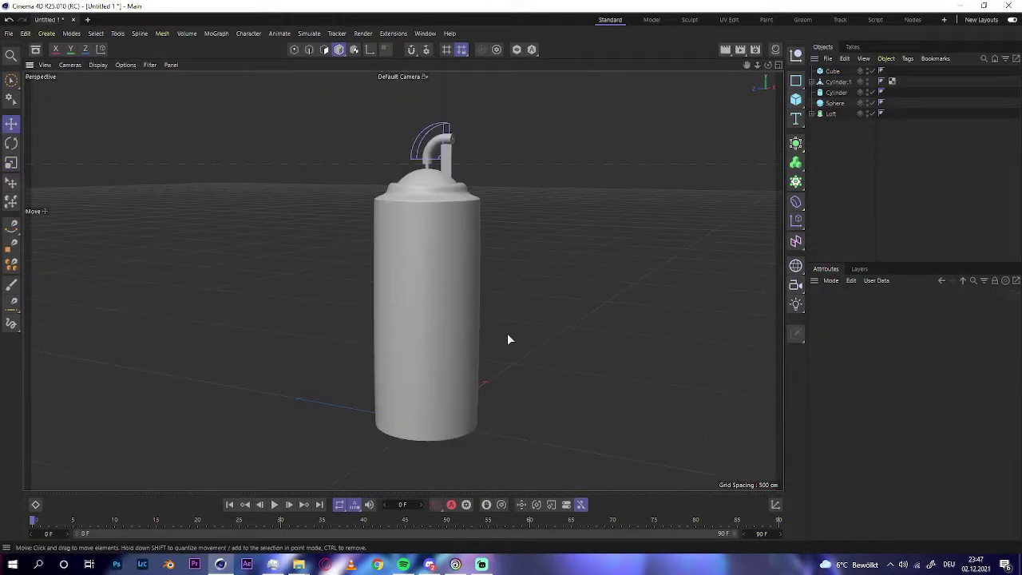
- Add a new cylinder and resize it into a wide band on the can
{"action": "scroll", "coordinate": [454, 222], "scroll_direction": "down", "scroll_amount": 3}
{"action": "scroll", "coordinate": [454, 221], "scroll_direction": "up", "scroll_amount": 3}
{"action": "left_click", "coordinate": [796, 99]}
{"action": "left_click", "coordinate": [830, 132]}
{"action": "scroll", "coordinate": [416, 227], "scroll_direction": "down", "scroll_amount": 3}
{"action": "scroll", "coordinate": [415, 228], "scroll_direction": "up", "scroll_amount": 3}
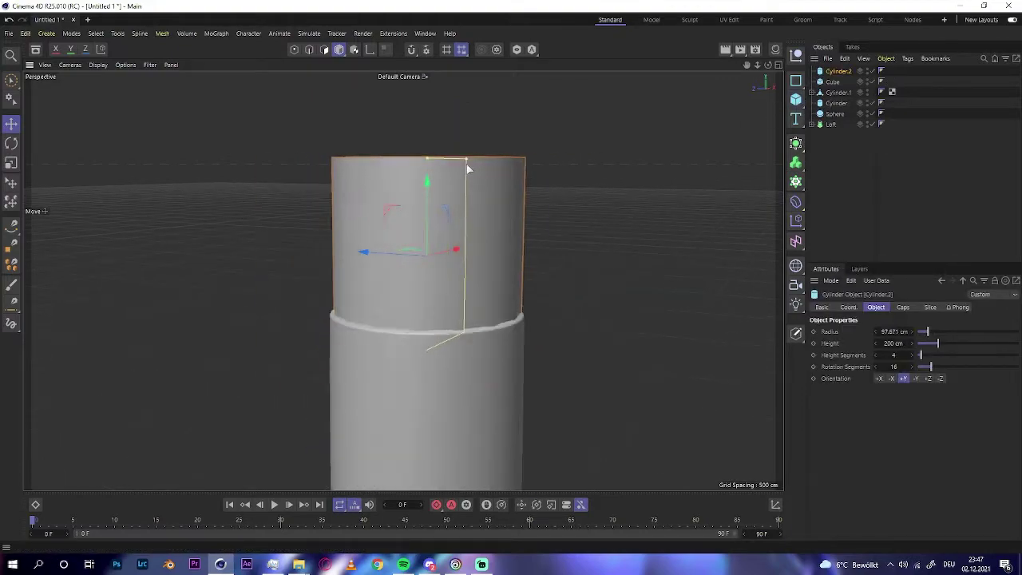
{"action": "left_click_drag", "start_coordinate": [468, 167], "coordinate": [445, 194]}
{"action": "left_click_drag", "start_coordinate": [930, 366], "coordinate": [950, 374]}
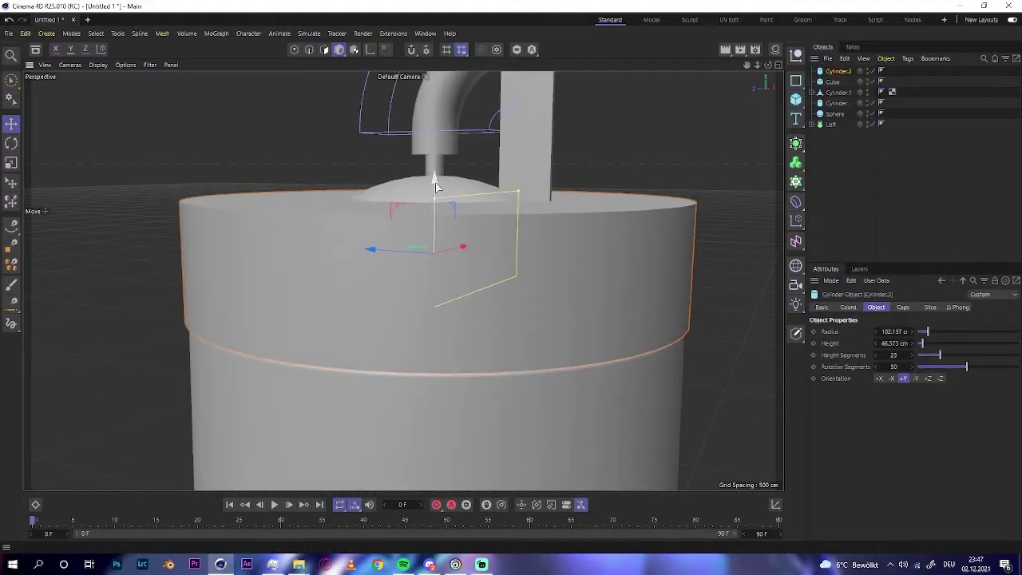
{"action": "key", "text": "t"}
{"action": "scroll", "coordinate": [674, 147], "scroll_direction": "down", "scroll_amount": 4}
- Add a circle spline, position and scale it, and remove Cylinder.3's Taper
{"action": "left_click", "coordinate": [796, 80]}
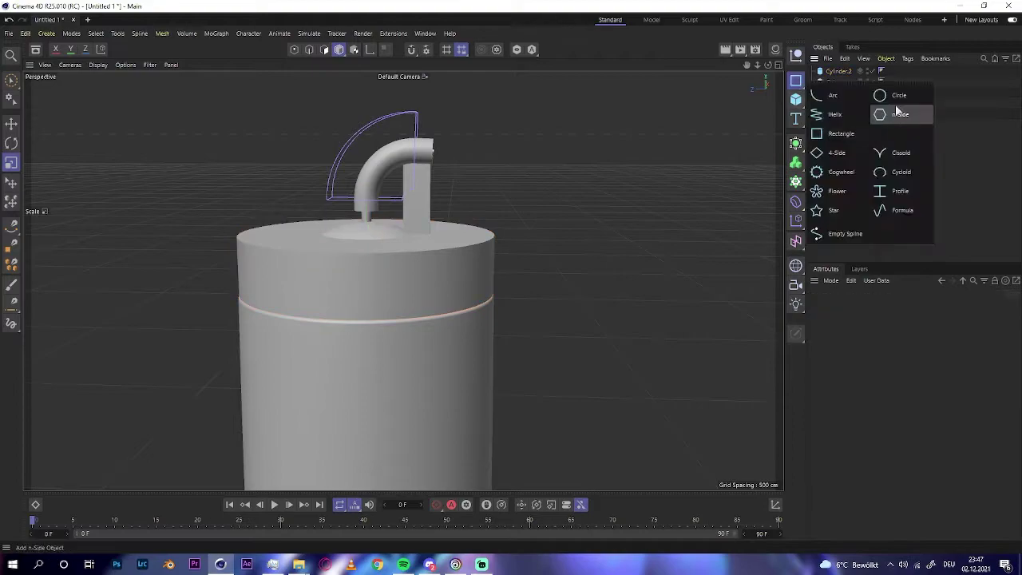
{"action": "left_click", "coordinate": [886, 91]}
{"action": "scroll", "coordinate": [421, 193], "scroll_direction": "down", "scroll_amount": 3}
{"action": "key", "text": "e"}
{"action": "scroll", "coordinate": [95, 184], "scroll_direction": "up", "scroll_amount": 3}
{"action": "key", "text": "t"}
{"action": "scroll", "coordinate": [96, 185], "scroll_direction": "up", "scroll_amount": 3}
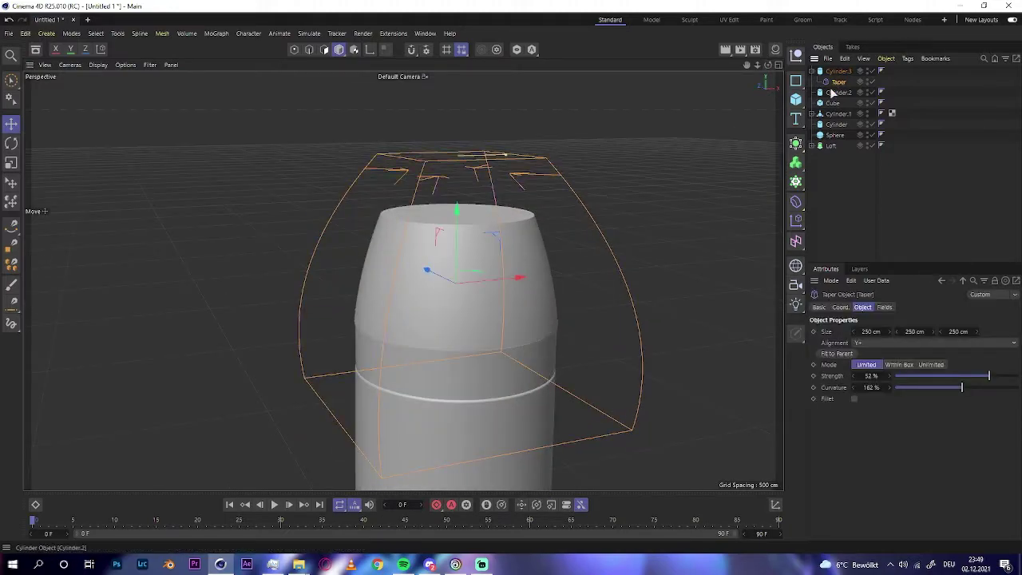
{"action": "left_click", "coordinate": [903, 308]}
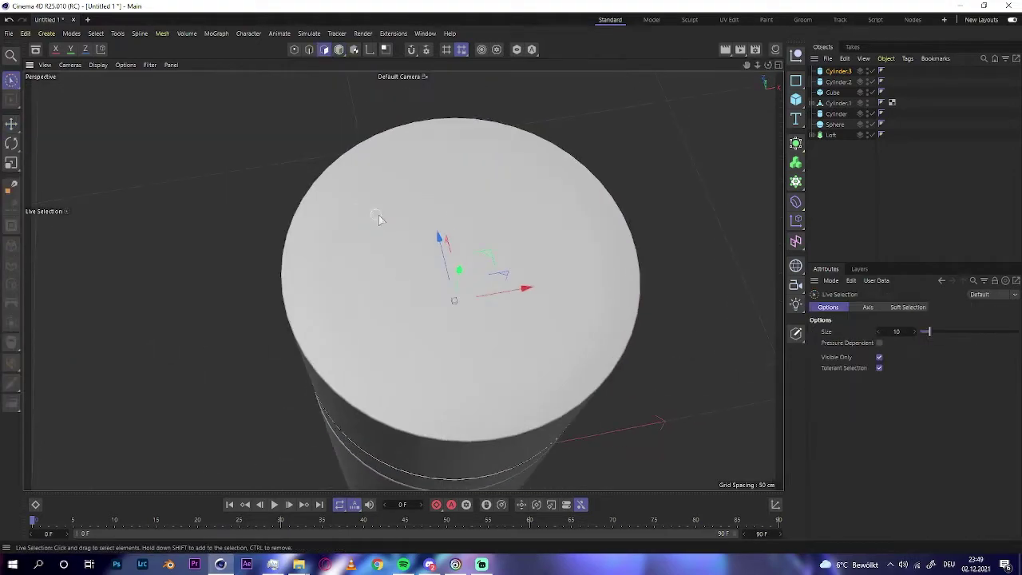
{"action": "left_click_drag", "start_coordinate": [447, 273], "coordinate": [403, 279], "text": "alt"}
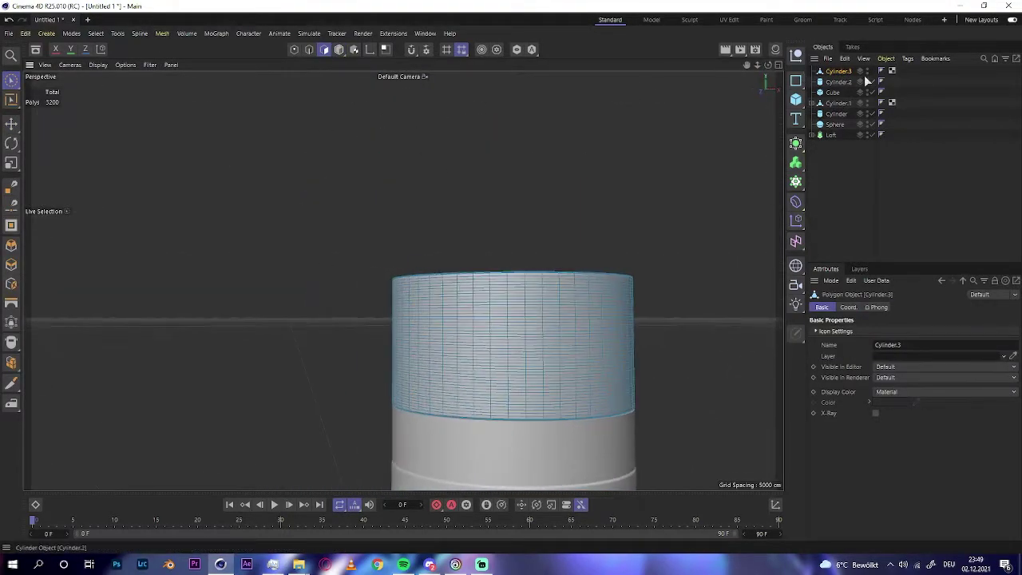
- Bevel the selected polygons on the top cylinder's side
{"action": "scroll", "coordinate": [404, 280], "scroll_direction": "up", "scroll_amount": 3}
{"action": "scroll", "coordinate": [402, 283], "scroll_direction": "up", "scroll_amount": 3}
{"action": "scroll", "coordinate": [401, 286], "scroll_direction": "up", "scroll_amount": 5}
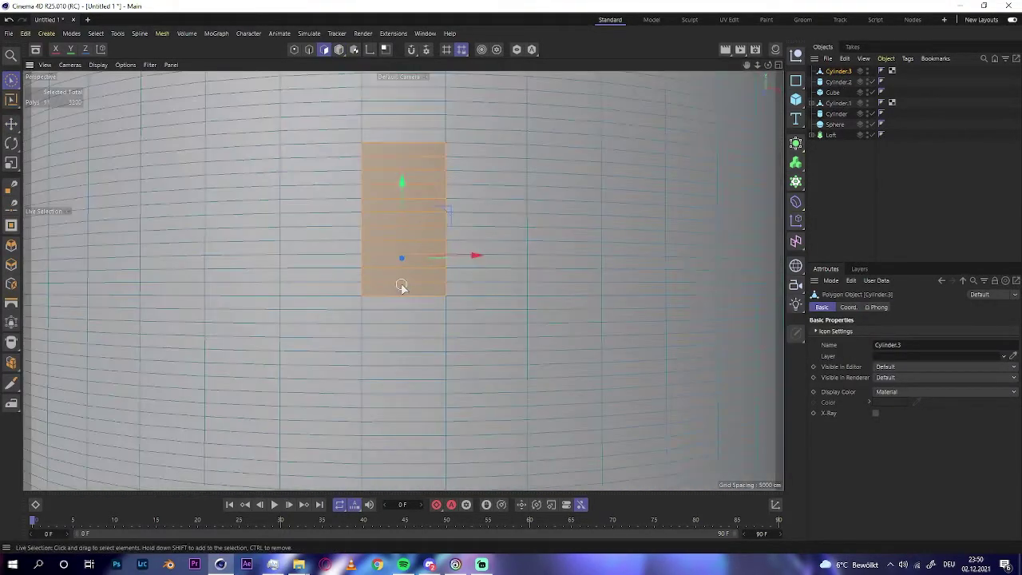
{"action": "right_click", "coordinate": [432, 160]}
{"action": "left_click", "coordinate": [451, 101]}
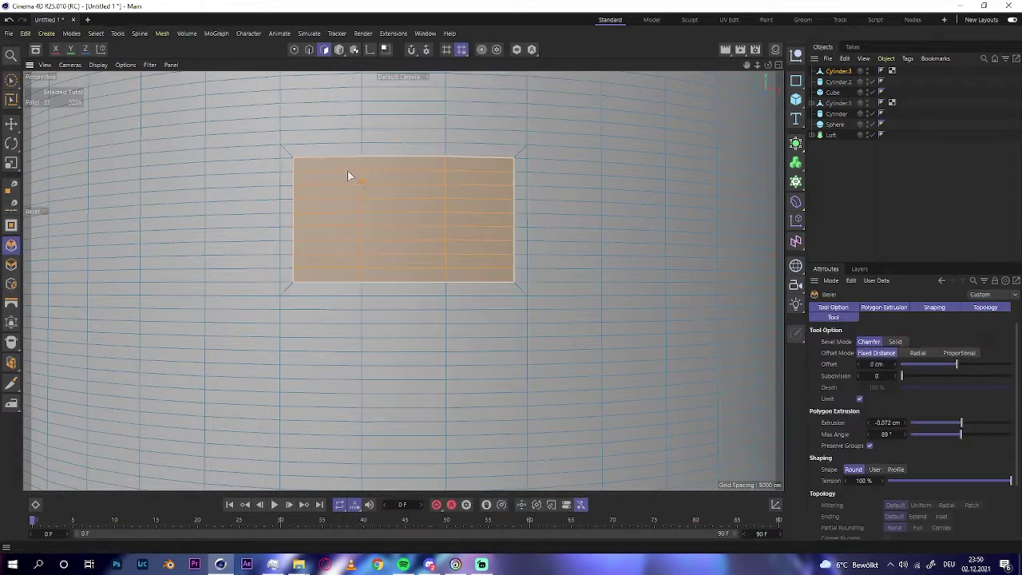
- Extrude the polygons inward to about -82 cm to form a deep square recess
{"action": "right_click", "coordinate": [349, 176]}
{"action": "left_click", "coordinate": [378, 115]}
{"action": "left_click_drag", "start_coordinate": [400, 231], "coordinate": [351, 232]}
{"action": "mouse_move", "coordinate": [479, 240]}
{"action": "left_mouse_down", "text": "alt"}
{"action": "mouse_move", "coordinate": [757, 79]}
{"action": "mouse_move", "coordinate": [559, 240]}
{"action": "left_mouse_up", "text": "alt"}
{"action": "right_click", "coordinate": [360, 176]}
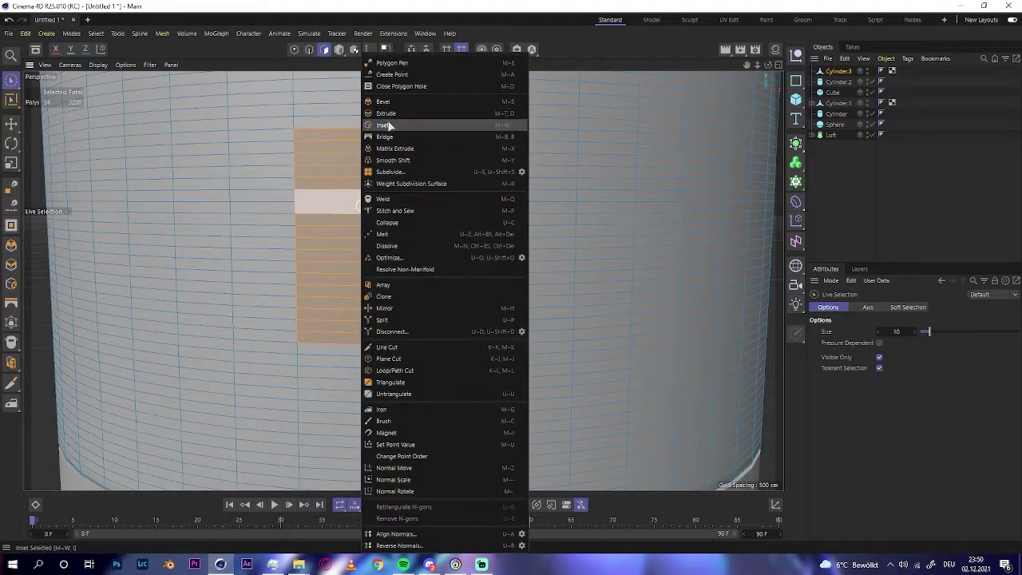
{"action": "left_click", "coordinate": [379, 171]}
{"action": "left_click_drag", "start_coordinate": [378, 177], "coordinate": [199, 177]}
{"action": "left_click_drag", "start_coordinate": [479, 239], "coordinate": [336, 239], "text": "alt"}
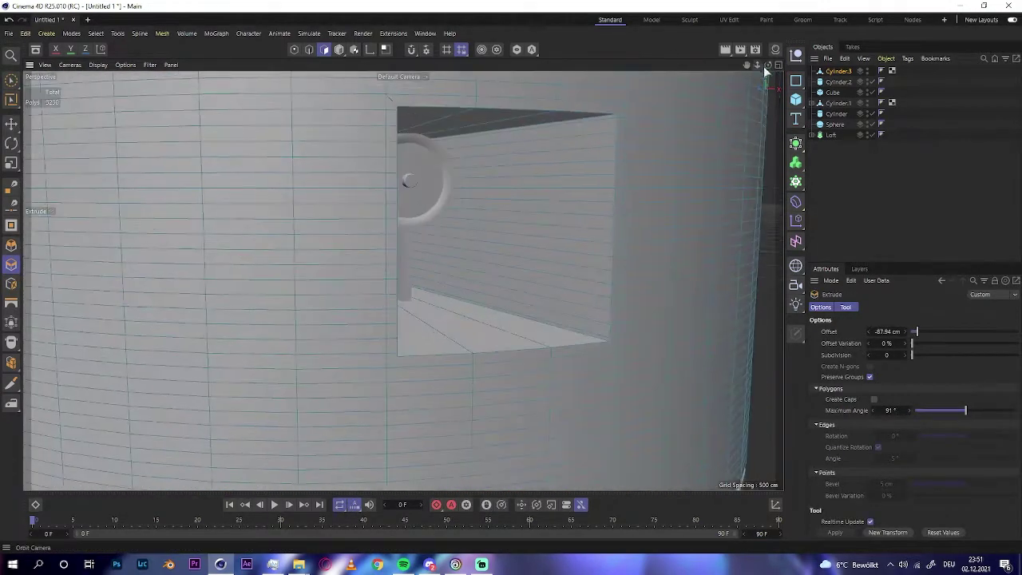
- Select the frame of polygons around the recess and bevel it by about 11 cm
{"action": "key", "text": "space"}
{"action": "left_click_drag", "start_coordinate": [192, 116], "coordinate": [434, 94]}
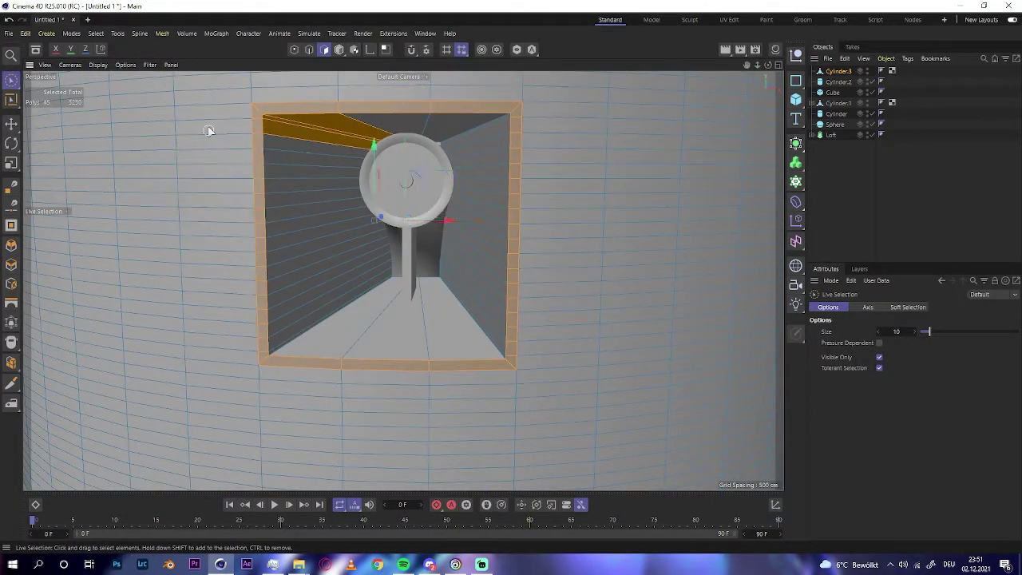
{"action": "right_click", "coordinate": [338, 271]}
{"action": "left_click", "coordinate": [352, 418]}
{"action": "left_click_drag", "start_coordinate": [352, 418], "coordinate": [402, 280], "text": "alt"}
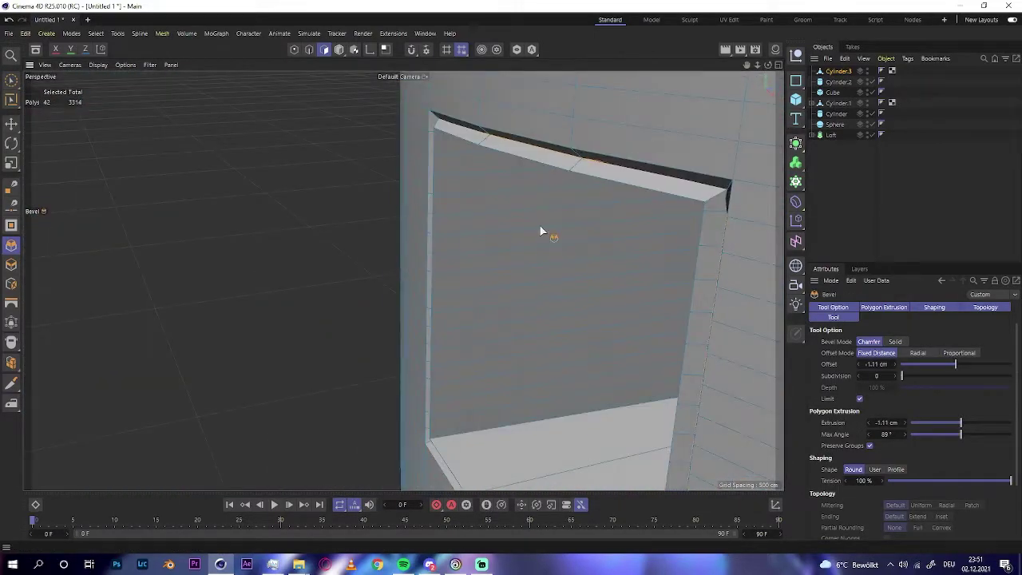
{"action": "mouse_move", "coordinate": [547, 228]}
{"action": "left_mouse_down", "text": "alt"}
{"action": "mouse_move", "coordinate": [763, 90]}
{"action": "mouse_move", "coordinate": [459, 247]}
{"action": "left_mouse_up", "text": "alt"}
{"action": "key", "text": "space"}
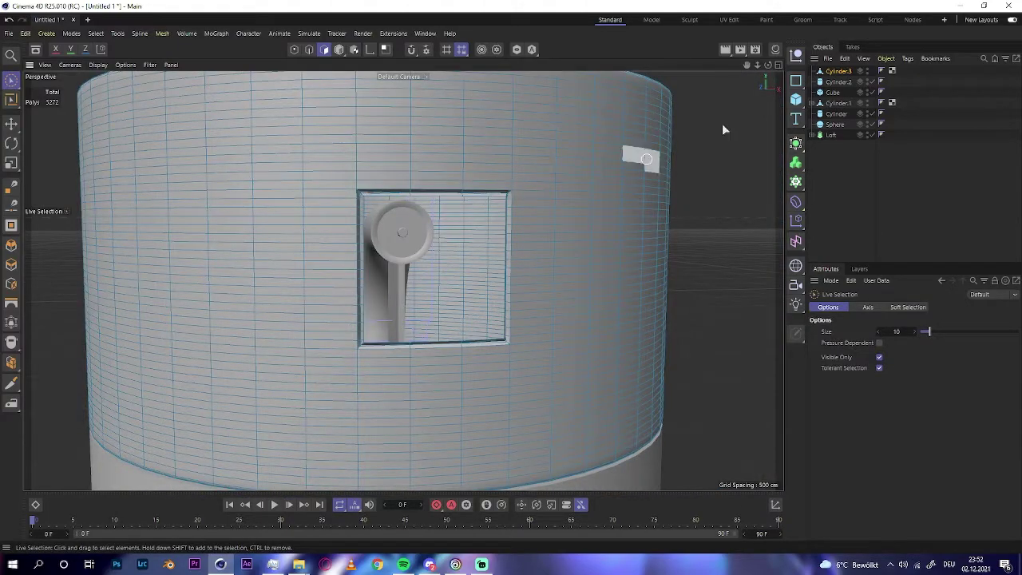
- Select the polygons along the recess edges and weld their points together
{"action": "mouse_move", "coordinate": [723, 127]}
{"action": "left_mouse_down", "text": "alt"}
{"action": "mouse_move", "coordinate": [400, 239]}
{"action": "mouse_move", "coordinate": [756, 67]}
{"action": "mouse_move", "coordinate": [574, 163]}
{"action": "left_mouse_up", "text": "alt"}
{"action": "left_click", "coordinate": [375, 224]}
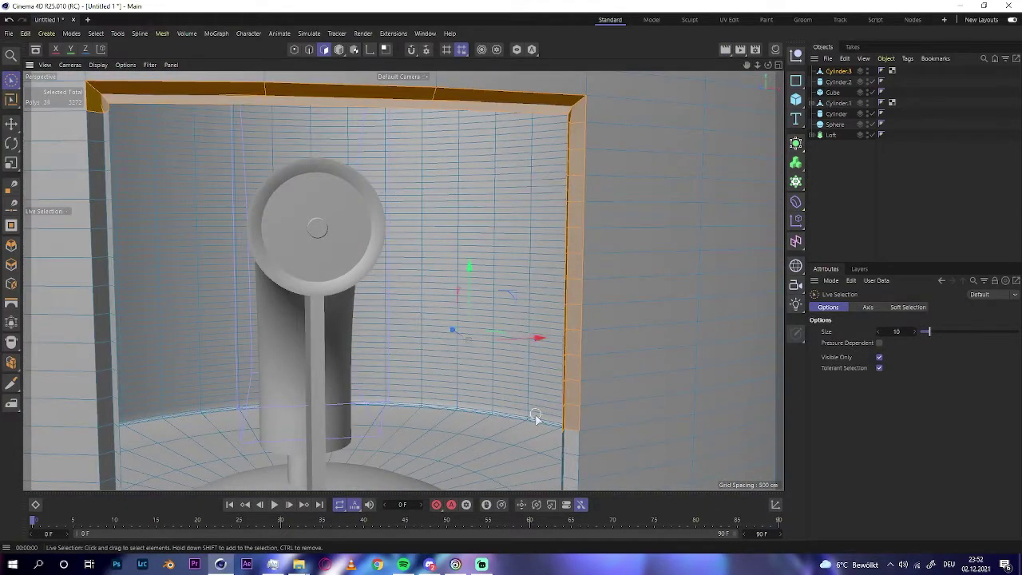
{"action": "left_click_drag", "start_coordinate": [535, 417], "coordinate": [541, 230], "text": "alt"}
{"action": "mouse_move", "coordinate": [276, 424]}
{"action": "left_mouse_down", "text": "alt"}
{"action": "mouse_move", "coordinate": [356, 330]}
{"action": "mouse_move", "coordinate": [339, 208]}
{"action": "left_mouse_up", "text": "alt"}
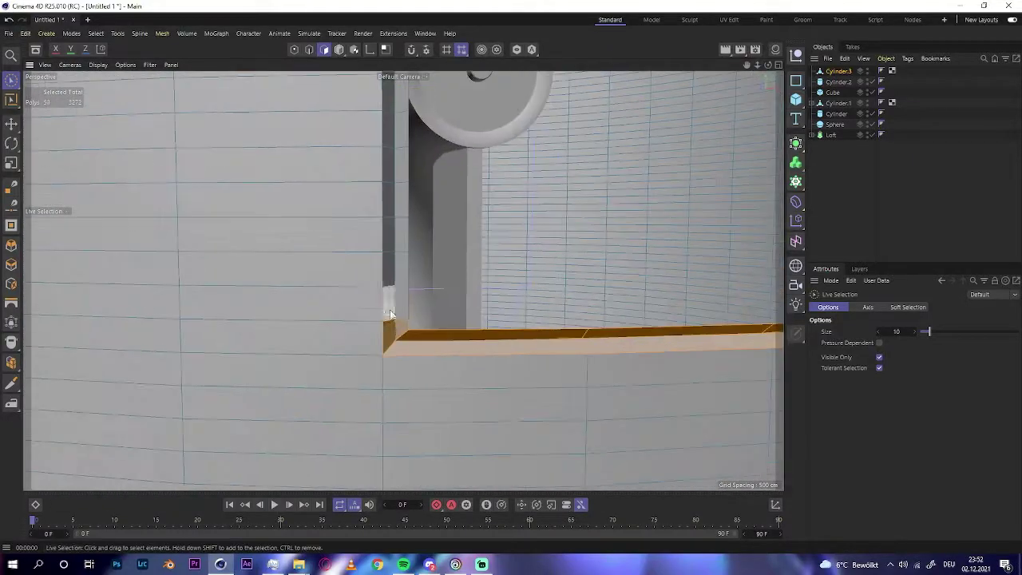
{"action": "scroll", "coordinate": [340, 207], "scroll_direction": "down", "scroll_amount": 3}
{"action": "right_click", "coordinate": [603, 200]}
{"action": "left_click", "coordinate": [622, 198]}
{"action": "left_click", "coordinate": [485, 323]}
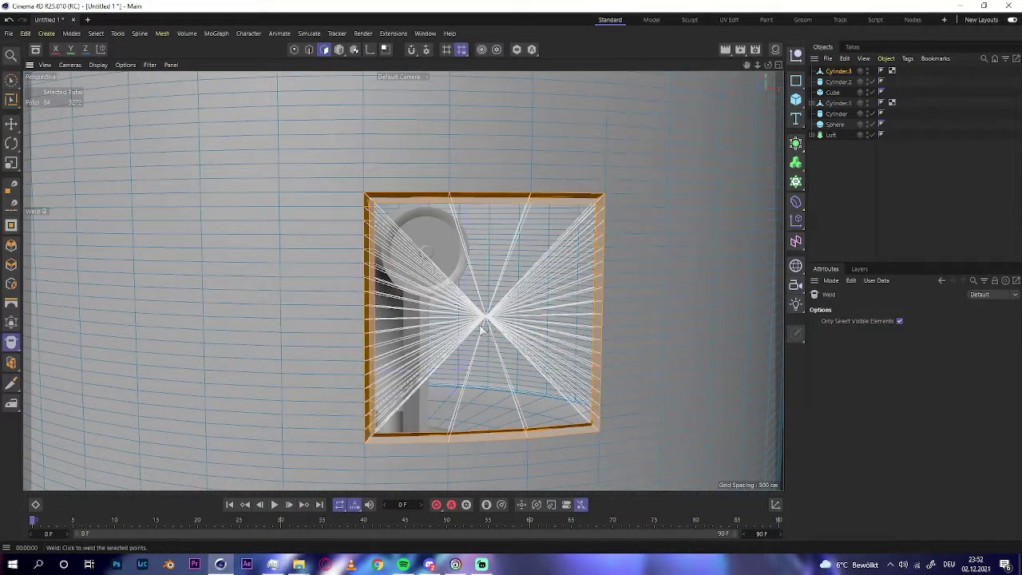
- Subdivide Cylinder.3 and add a Taper deformer at 8% strength and 100% curvature
{"action": "right_click", "coordinate": [604, 183]}
{"action": "left_click", "coordinate": [631, 171]}
{"action": "scroll", "coordinate": [401, 278], "scroll_direction": "down", "scroll_amount": 3}
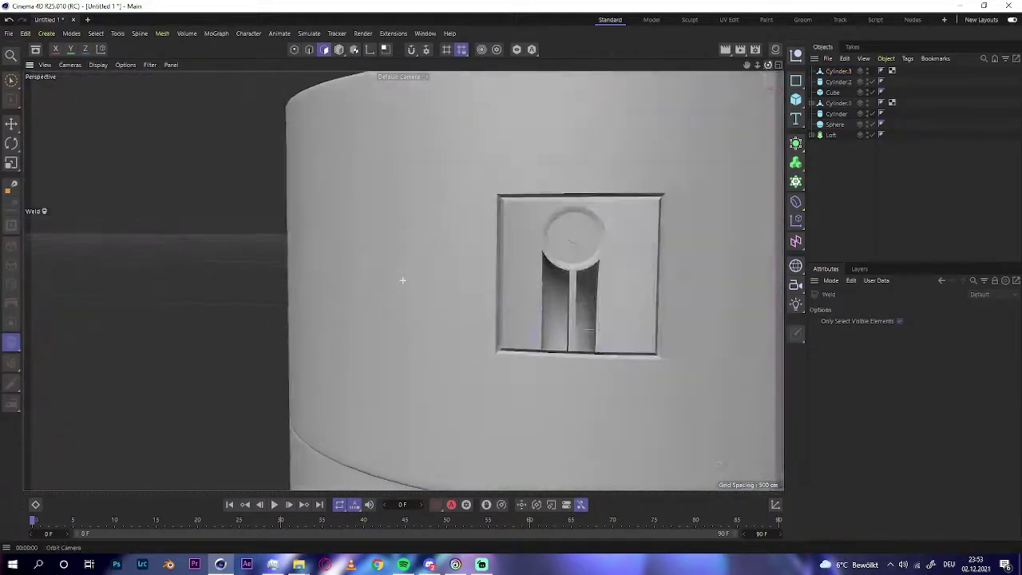
{"action": "scroll", "coordinate": [452, 285], "scroll_direction": "down", "scroll_amount": 5}
{"action": "left_click", "coordinate": [796, 202]}
{"action": "left_click", "coordinate": [905, 222], "text": "shift"}
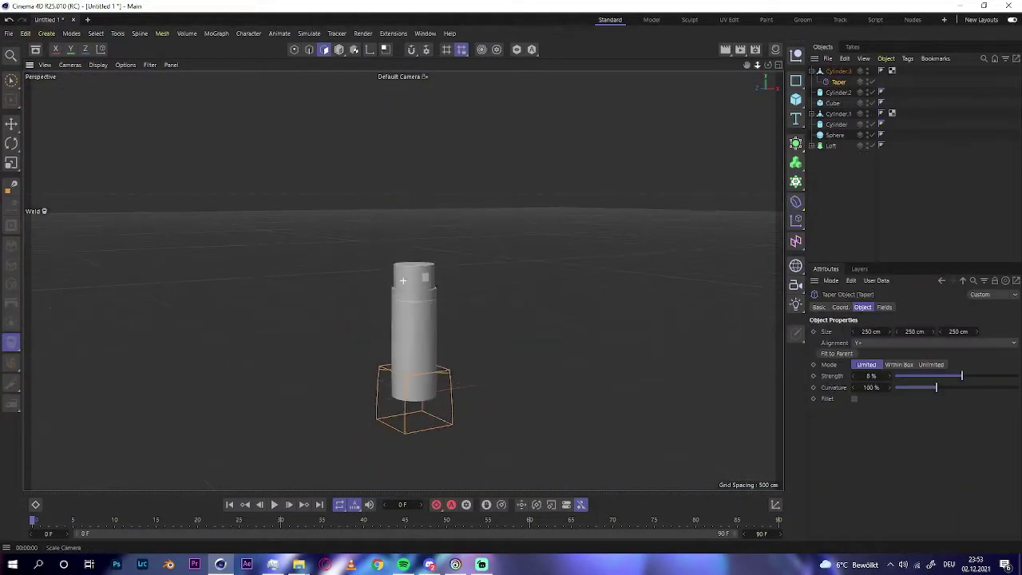
- Drag the Taper's Strength to 37% and Curvature to 143% so the top narrows
{"action": "mouse_move", "coordinate": [961, 375]}
{"action": "left_mouse_down"}
{"action": "mouse_move", "coordinate": [980, 375]}
{"action": "mouse_move", "coordinate": [954, 388]}
{"action": "left_mouse_up"}
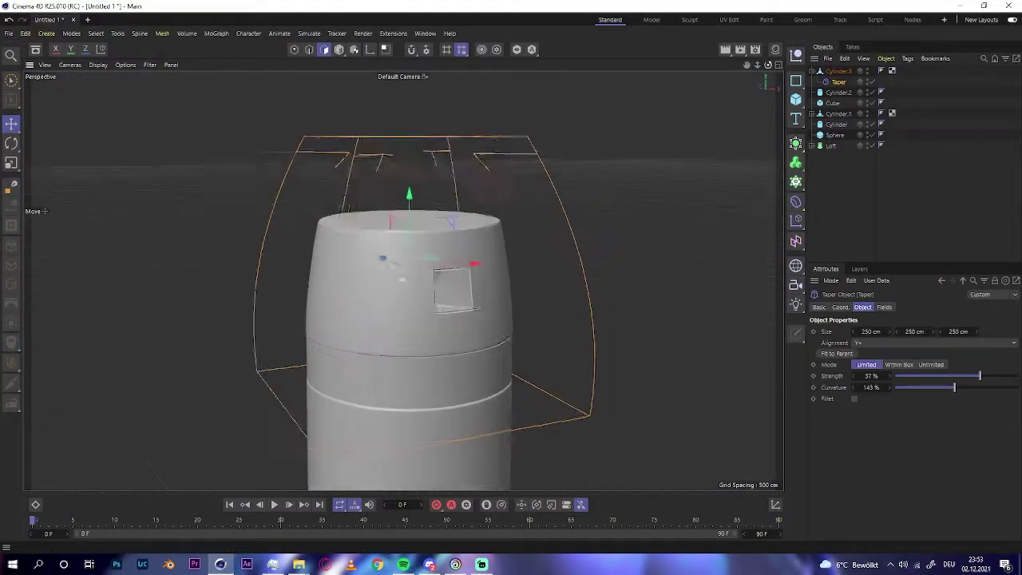
{"action": "mouse_move", "coordinate": [400, 280]}
{"action": "left_mouse_down", "text": "alt"}
{"action": "mouse_move", "coordinate": [335, 240]}
{"action": "mouse_move", "coordinate": [403, 281]}
{"action": "mouse_move", "coordinate": [459, 232]}
{"action": "left_mouse_up", "text": "alt"}
{"action": "scroll", "coordinate": [255, 222], "scroll_direction": "up", "scroll_amount": 5}
{"action": "scroll", "coordinate": [255, 222], "scroll_direction": "down", "scroll_amount": 5}
- Deselect the Taper and select Cylinder.2
{"action": "left_click", "coordinate": [878, 200]}
{"action": "left_click", "coordinate": [459, 231]}
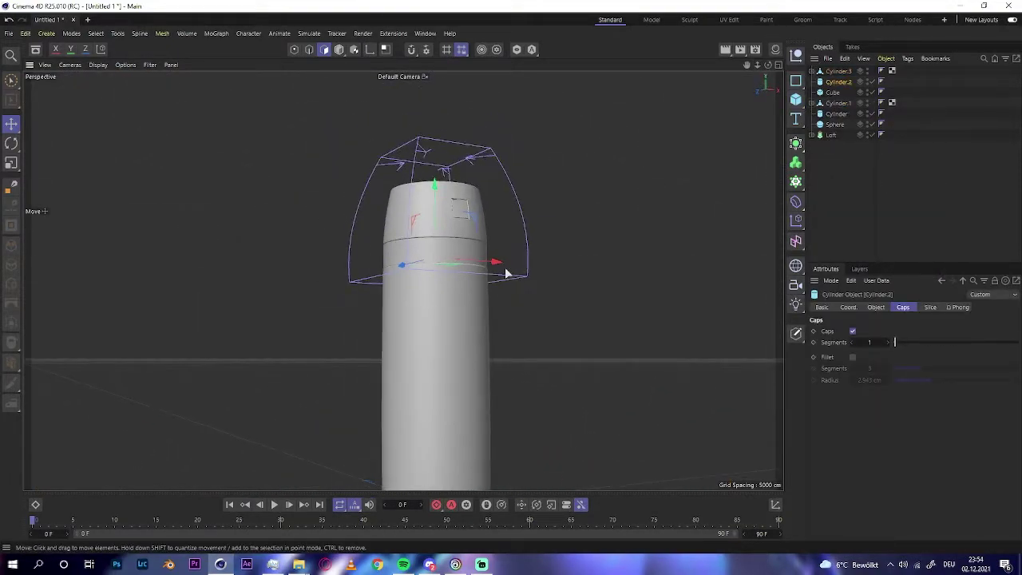
{"action": "scroll", "coordinate": [511, 215], "scroll_direction": "up", "scroll_amount": 5}
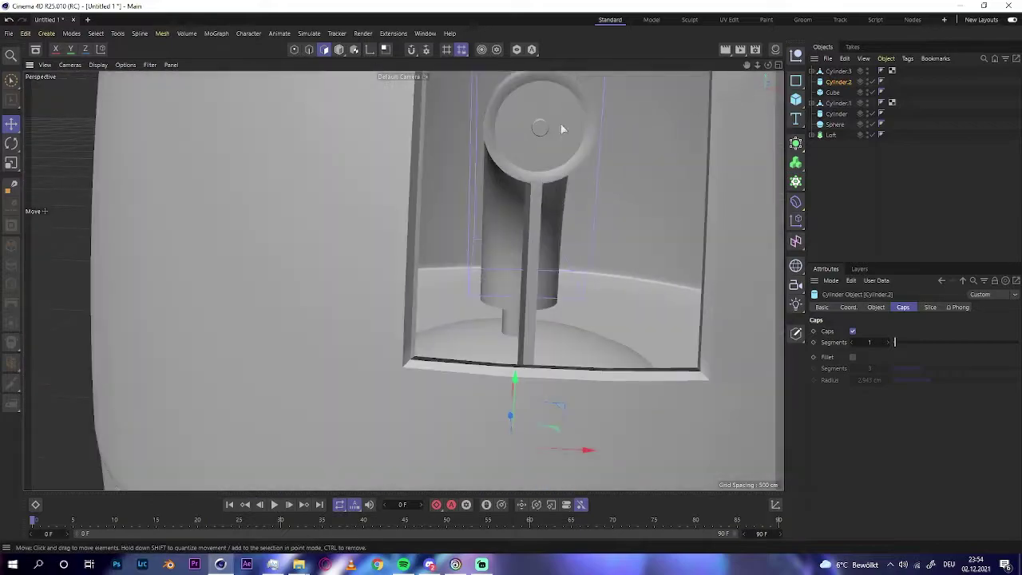
{"action": "scroll", "coordinate": [511, 215], "scroll_direction": "down", "scroll_amount": 3}
- Add a Cube and flatten it into a thin slab on the cap top
{"action": "left_click", "coordinate": [796, 99]}
{"action": "left_click", "coordinate": [835, 114]}
{"action": "scroll", "coordinate": [426, 288], "scroll_direction": "down", "scroll_amount": 3}
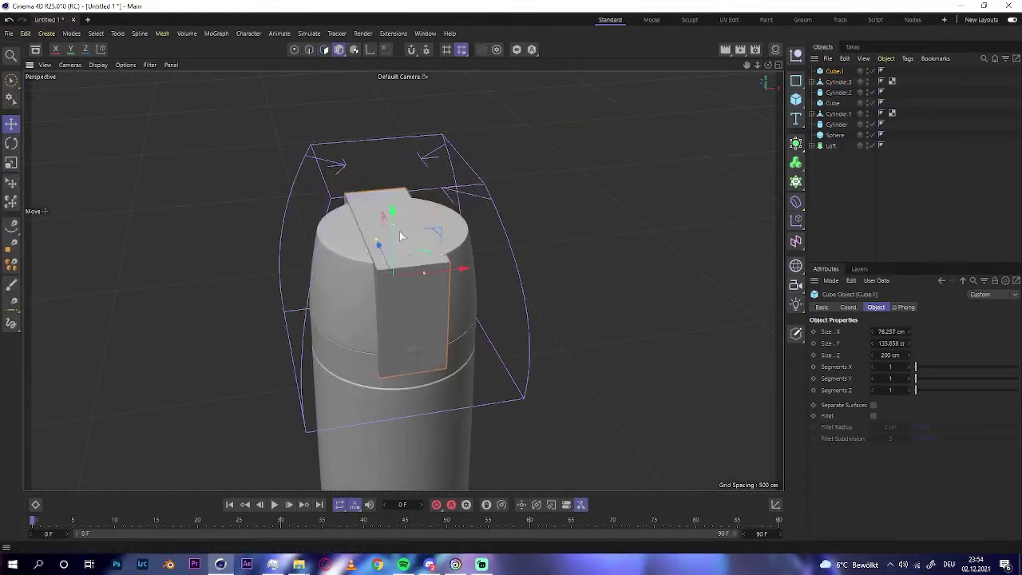
{"action": "left_click_drag", "start_coordinate": [365, 217], "coordinate": [367, 240]}
{"action": "scroll", "coordinate": [367, 239], "scroll_direction": "up", "scroll_amount": 3}
{"action": "scroll", "coordinate": [368, 239], "scroll_direction": "down", "scroll_amount": 3}
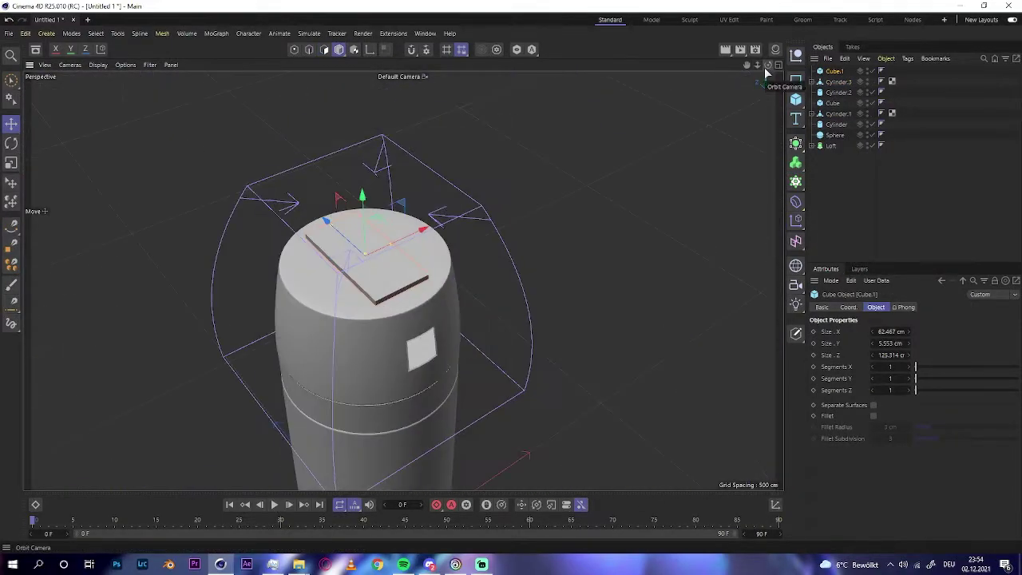
{"action": "scroll", "coordinate": [29, 155], "scroll_direction": "up", "scroll_amount": 4}
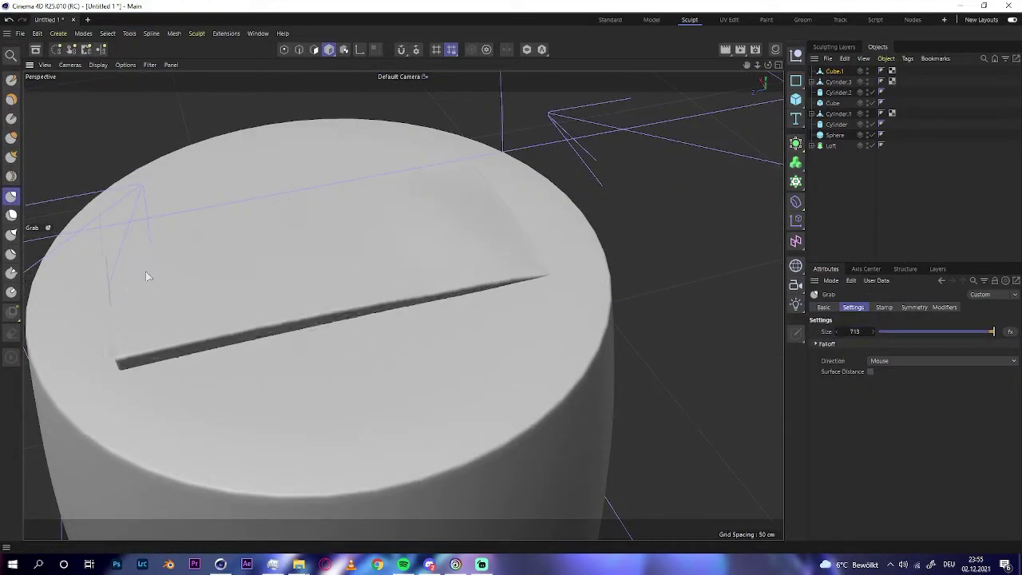
- Zoom and orbit around the cylinder to inspect the slab on the cap
{"action": "scroll", "coordinate": [145, 271], "scroll_direction": "down", "scroll_amount": 5}
{"action": "scroll", "coordinate": [416, 307], "scroll_direction": "down", "scroll_amount": 5}
{"action": "scroll", "coordinate": [415, 307], "scroll_direction": "down", "scroll_amount": 5}
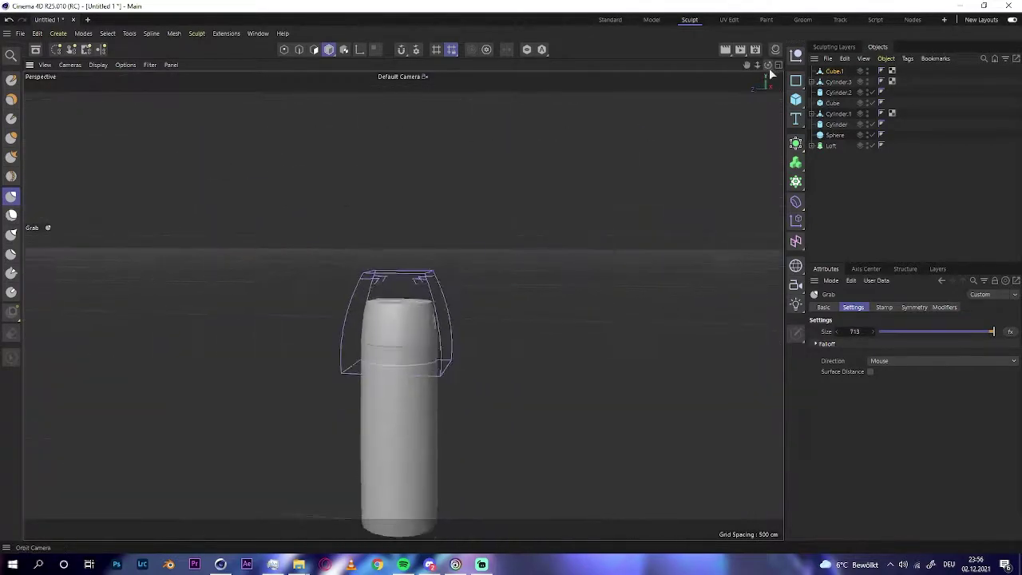
{"action": "mouse_move", "coordinate": [468, 337]}
{"action": "left_mouse_down", "text": "alt"}
{"action": "mouse_move", "coordinate": [402, 281]}
{"action": "mouse_move", "coordinate": [428, 148]}
{"action": "left_mouse_up", "text": "alt"}
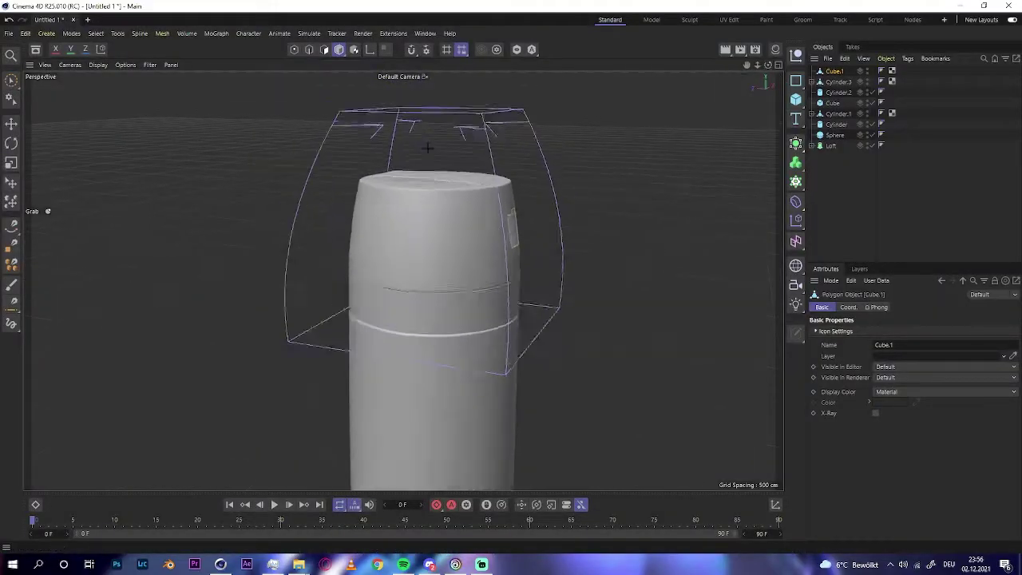
{"action": "scroll", "coordinate": [428, 147], "scroll_direction": "down", "scroll_amount": 5}
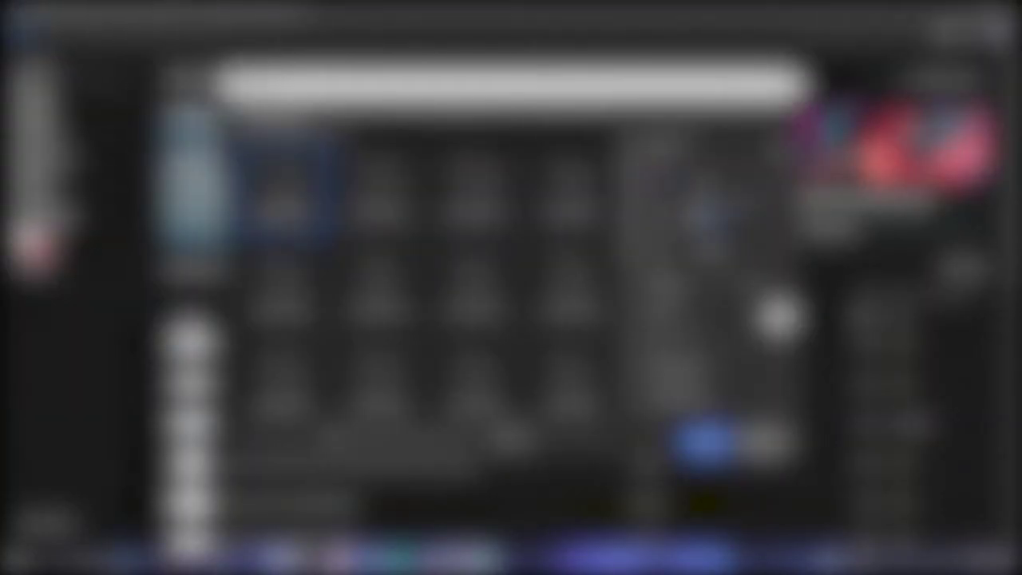
- Create a 1024×1024 px document with a black overlay background and drag in the AXE can photo
{"action": "left_click", "coordinate": [712, 443]}
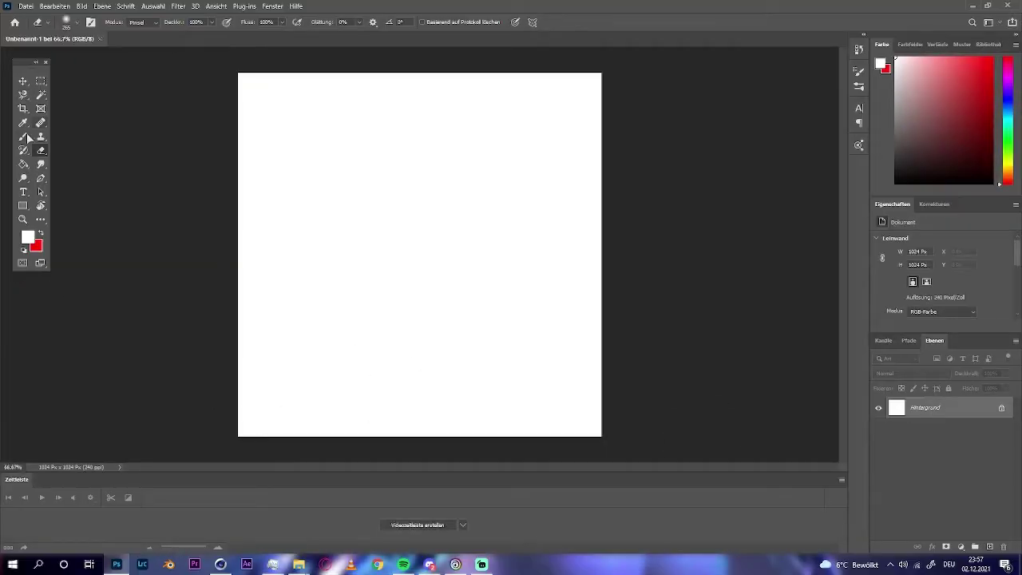
{"action": "double_click", "coordinate": [997, 404]}
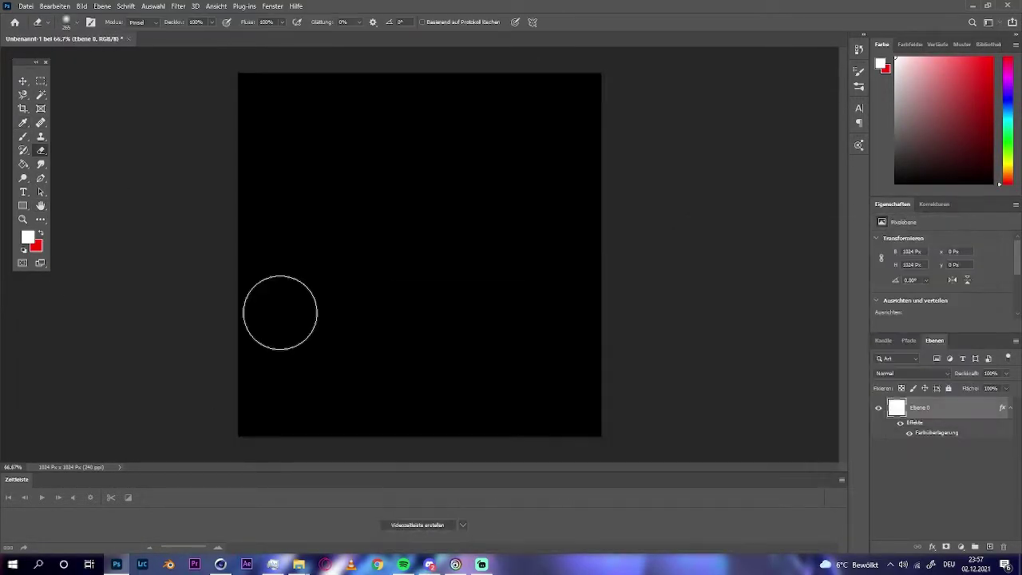
{"action": "left_click", "coordinate": [379, 564]}
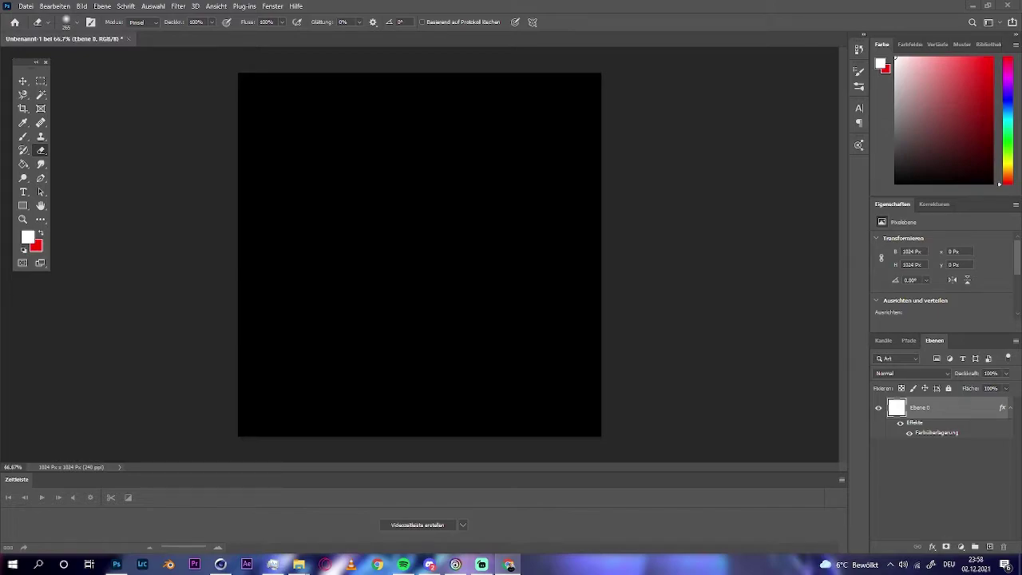
{"action": "left_click_drag", "start_coordinate": [1021, 169], "coordinate": [410, 169]}
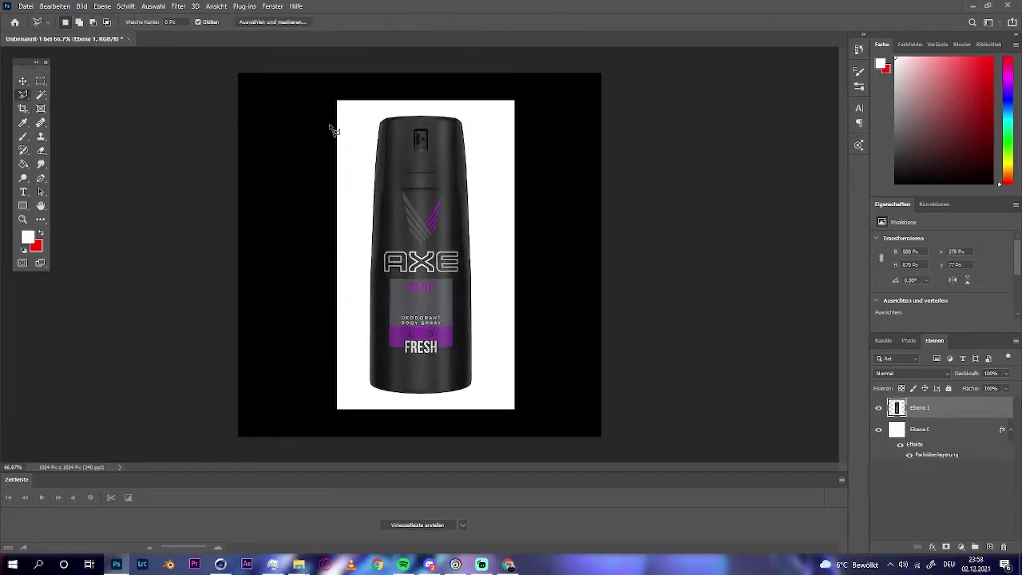
- Sample the wing logo's purple and brush it over the right-hand stripes
{"action": "key", "text": "ctrl+plus"}
{"action": "key", "text": "ctrl+plus"}
{"action": "key", "text": "ctrl+plus"}
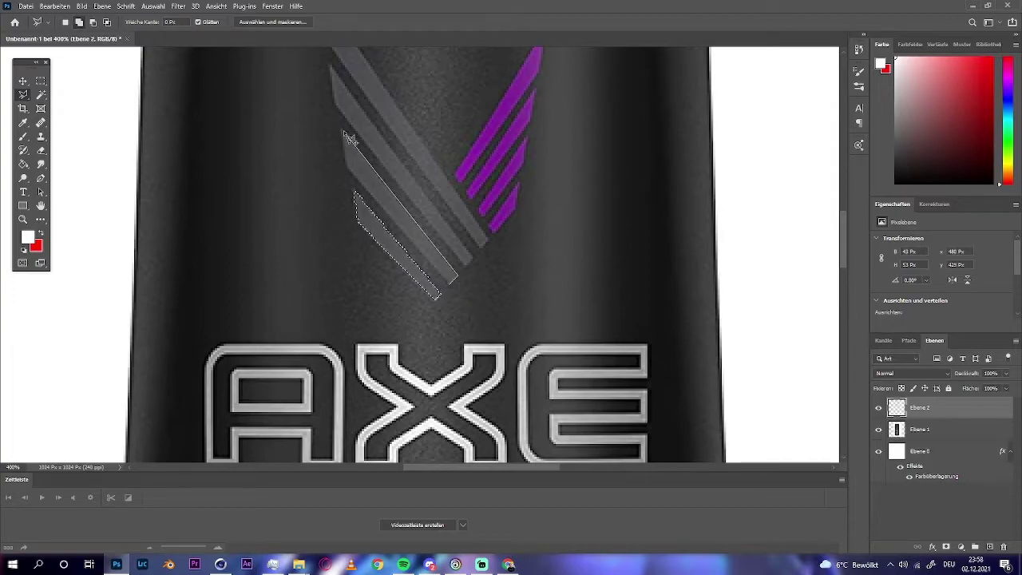
{"action": "scroll", "coordinate": [319, 90], "scroll_direction": "up", "scroll_amount": 3}
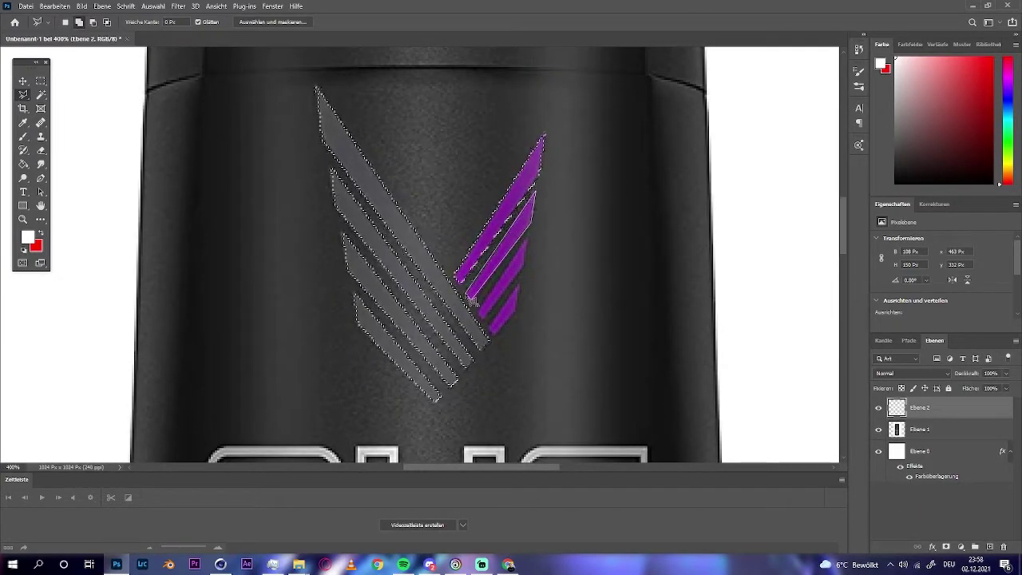
{"action": "scroll", "coordinate": [562, 299], "scroll_direction": "down", "scroll_amount": 2}
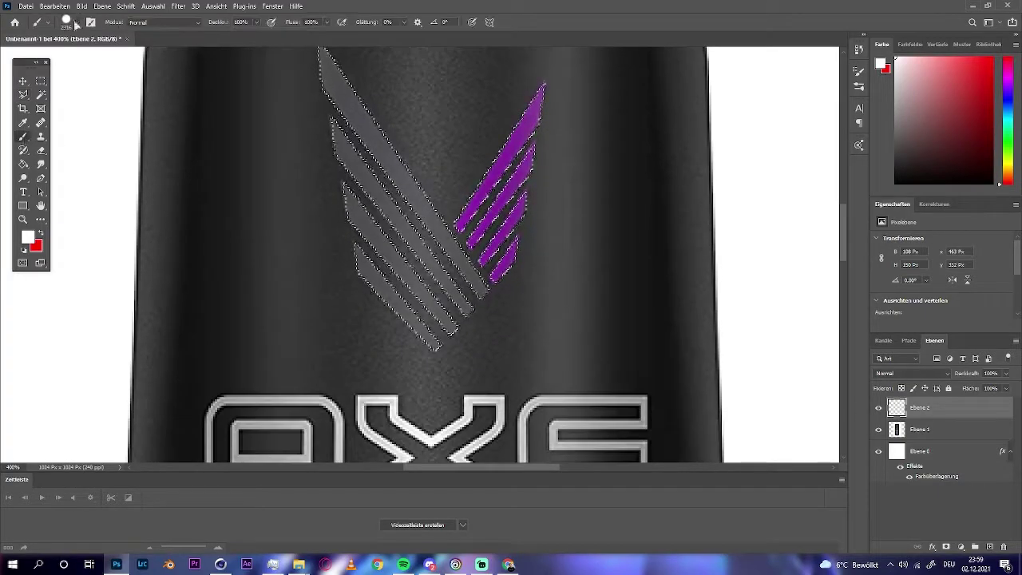
{"action": "left_click", "coordinate": [28, 237]}
{"action": "left_click", "coordinate": [511, 160]}
{"action": "key", "text": "Return"}
{"action": "key", "text": "b"}
{"action": "left_click_drag", "start_coordinate": [471, 279], "coordinate": [547, 169]}
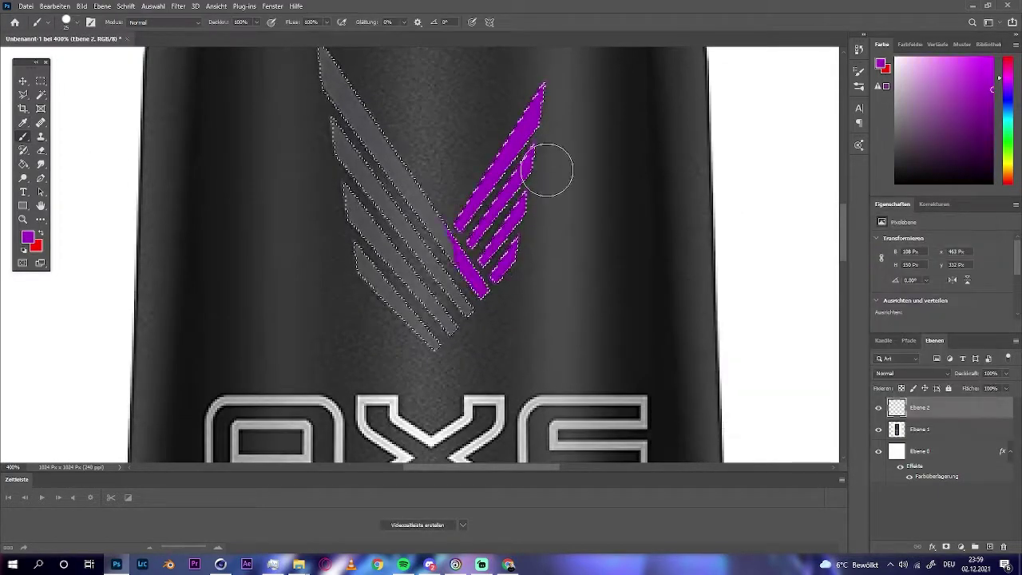
- Paint the remaining stripes dark grey and hide the can photo layer
{"action": "left_click", "coordinate": [28, 237]}
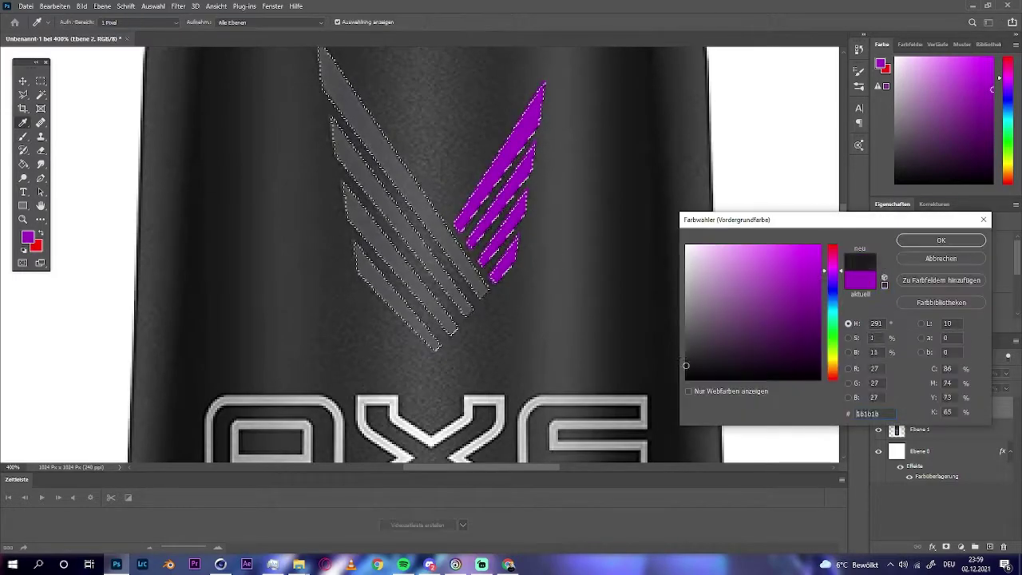
{"action": "left_click", "coordinate": [698, 349]}
{"action": "key", "text": "Return"}
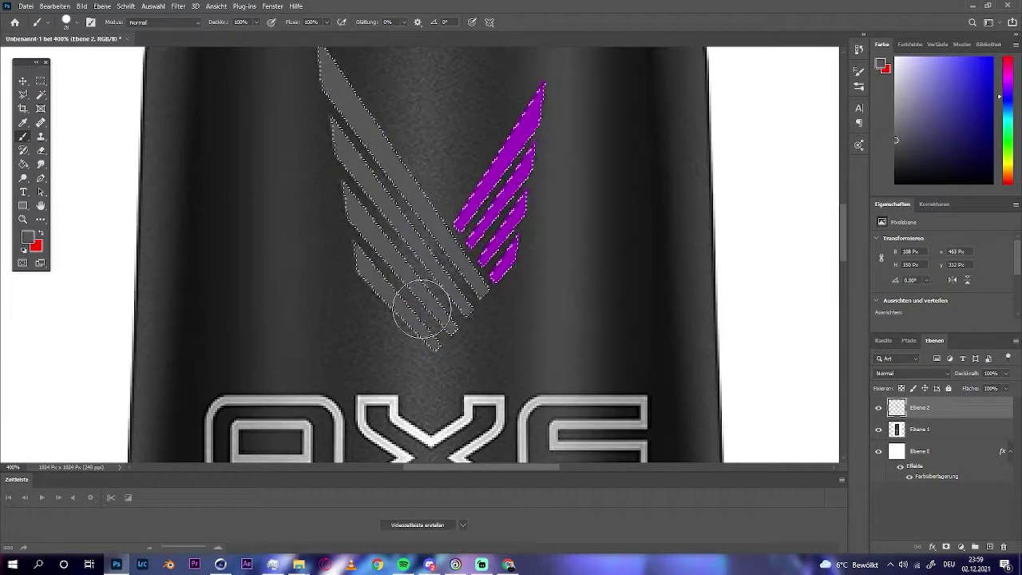
{"action": "left_click", "coordinate": [878, 429]}
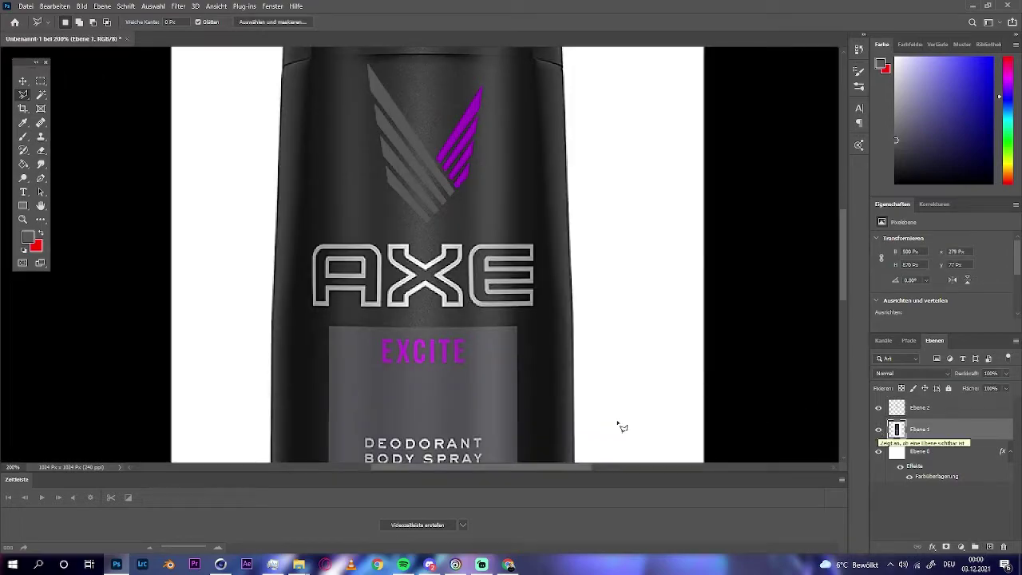
- Marquee the label rectangle and brush it solid grey
{"action": "scroll", "coordinate": [622, 427], "scroll_direction": "down", "scroll_amount": 3}
{"action": "key", "text": "m"}
{"action": "scroll", "coordinate": [479, 320], "scroll_direction": "down", "scroll_amount": 2}
{"action": "left_click_drag", "start_coordinate": [327, 174], "coordinate": [329, 176]}
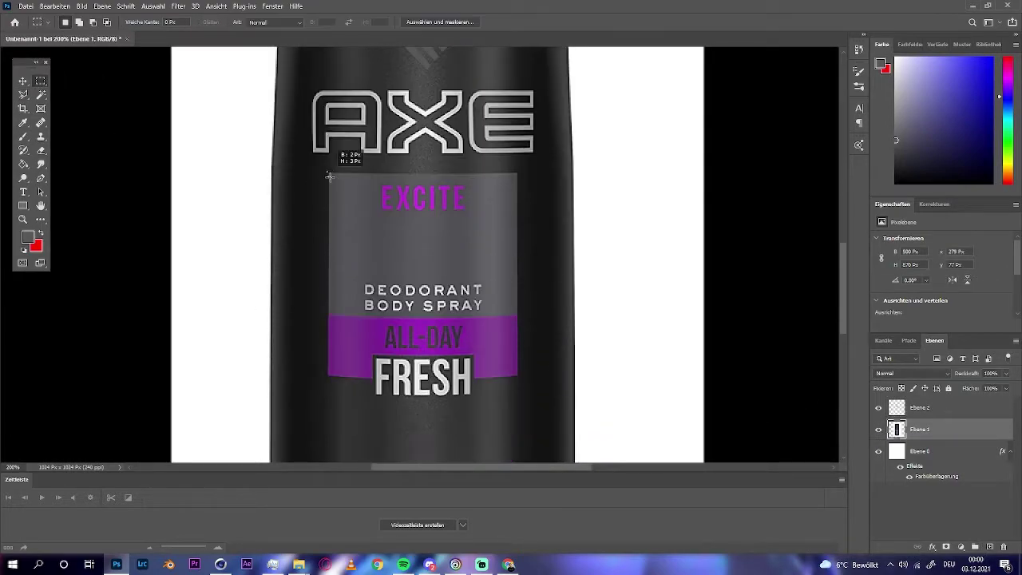
{"action": "left_click", "coordinate": [23, 135]}
{"action": "left_click_drag", "start_coordinate": [391, 292], "coordinate": [348, 303]}
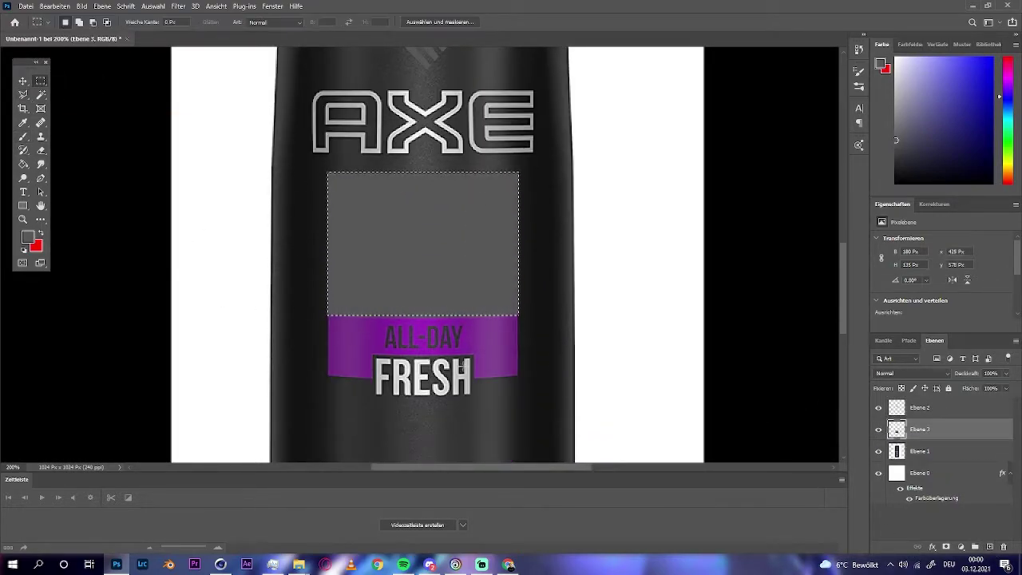
{"action": "key", "text": "b"}
- Select a band below the grey panel, fill it purple, then deselect
{"action": "left_click", "coordinate": [28, 237]}
{"action": "left_click", "coordinate": [934, 242]}
{"action": "key", "text": "alt+BackSpace"}
{"action": "scroll", "coordinate": [415, 319], "scroll_direction": "up", "scroll_amount": 2}
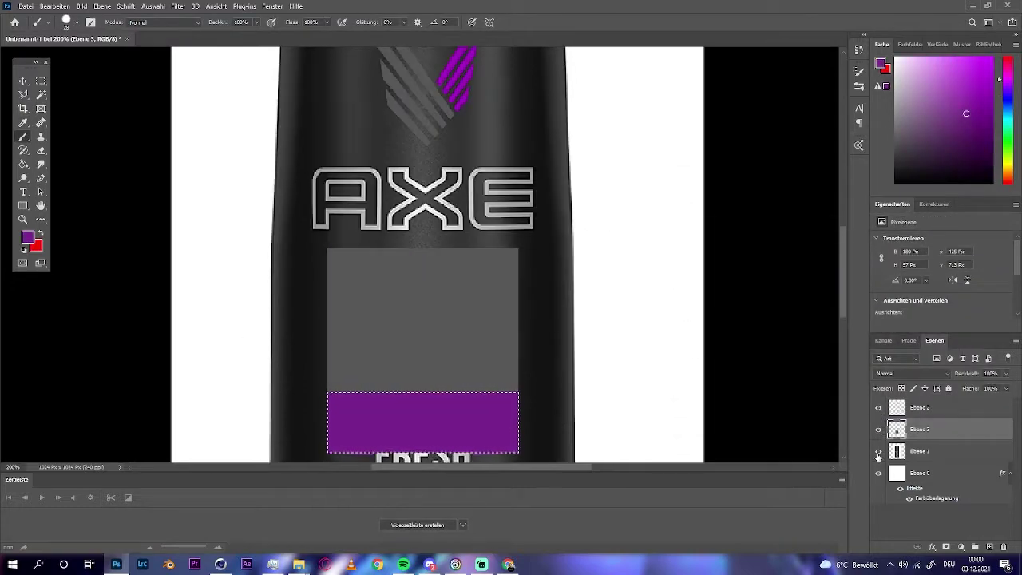
{"action": "left_click", "coordinate": [27, 237]}
{"action": "key", "text": "Escape"}
{"action": "key", "text": "ctrl+d"}
{"action": "scroll", "coordinate": [423, 256], "scroll_direction": "down", "scroll_amount": 2}
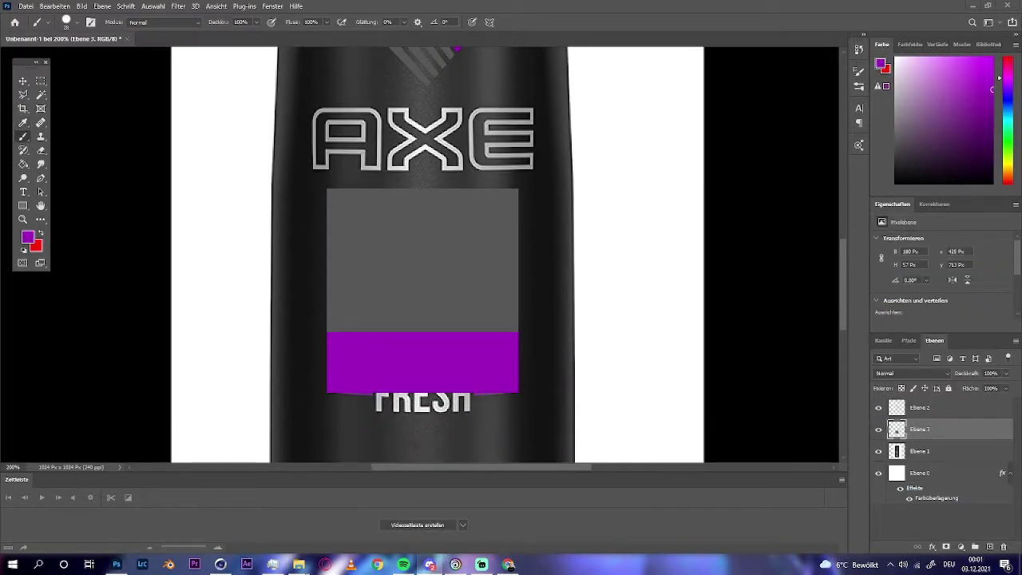
{"action": "scroll", "coordinate": [362, 287], "scroll_direction": "down", "scroll_amount": 2}
- Hide the can photo, zoom out to the whole design, and start opening a file
{"action": "left_click", "coordinate": [878, 451]}
{"action": "left_click", "coordinate": [897, 429], "text": "ctrl"}
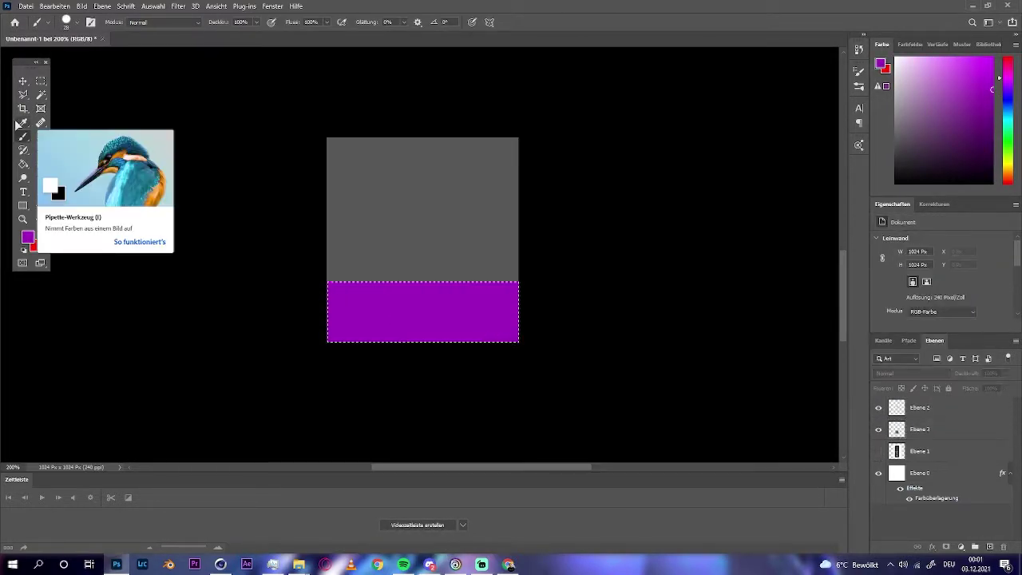
{"action": "scroll", "coordinate": [35, 164], "scroll_direction": "down", "scroll_amount": 2}
{"action": "scroll", "coordinate": [503, 399], "scroll_direction": "up", "scroll_amount": 2}
{"action": "key", "text": "ctrl+d"}
{"action": "scroll", "coordinate": [404, 354], "scroll_direction": "down", "scroll_amount": 2, "text": "alt"}
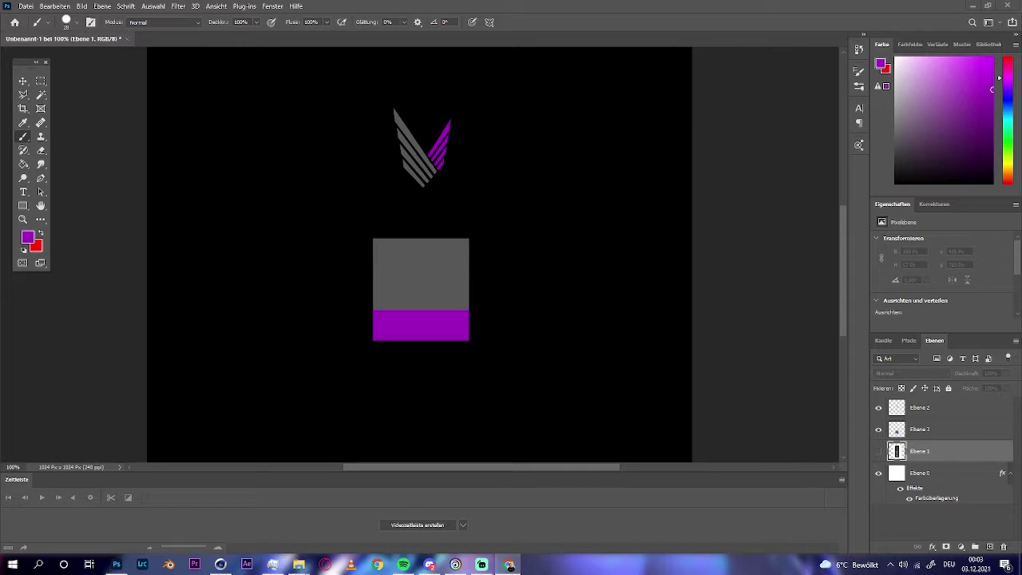
{"action": "left_click", "coordinate": [26, 6]}
- Bring the AXE logo PNG into the label document with a grey Color Overlay
{"action": "left_click", "coordinate": [32, 26]}
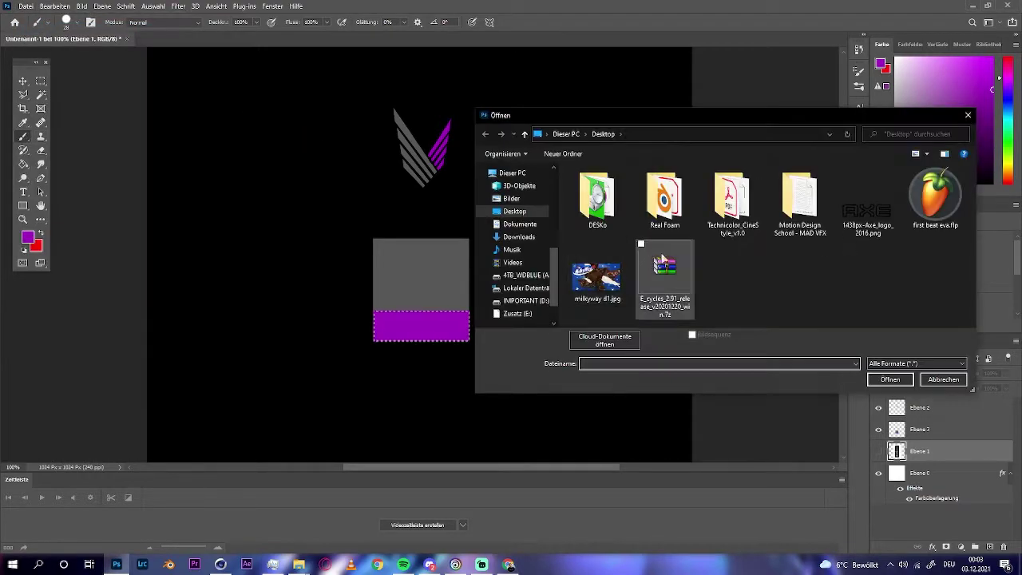
{"action": "double_click", "coordinate": [661, 300]}
{"action": "key", "text": "ctrl+Tab"}
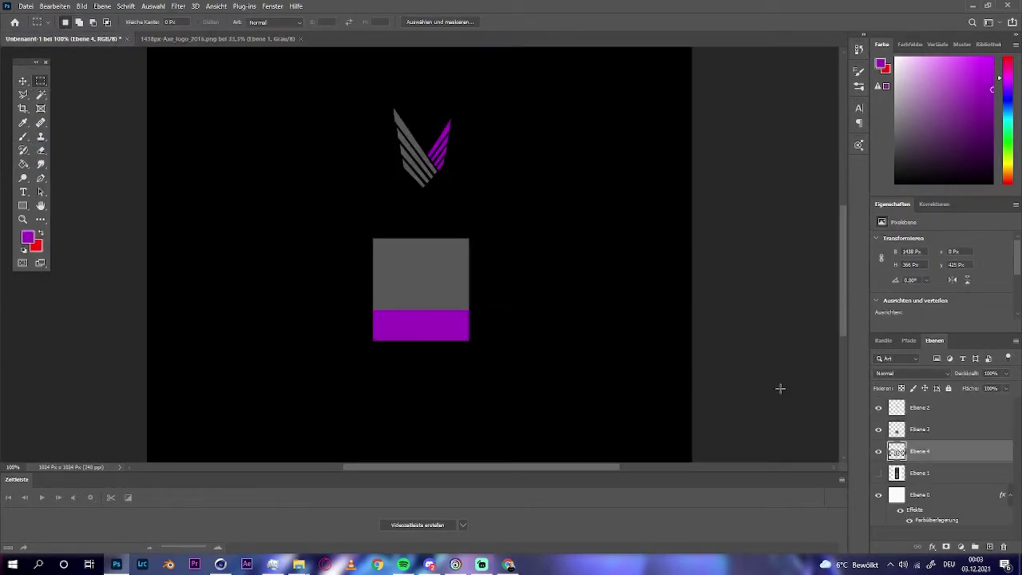
{"action": "double_click", "coordinate": [958, 452]}
{"action": "left_click", "coordinate": [645, 336]}
{"action": "left_click", "coordinate": [467, 239]}
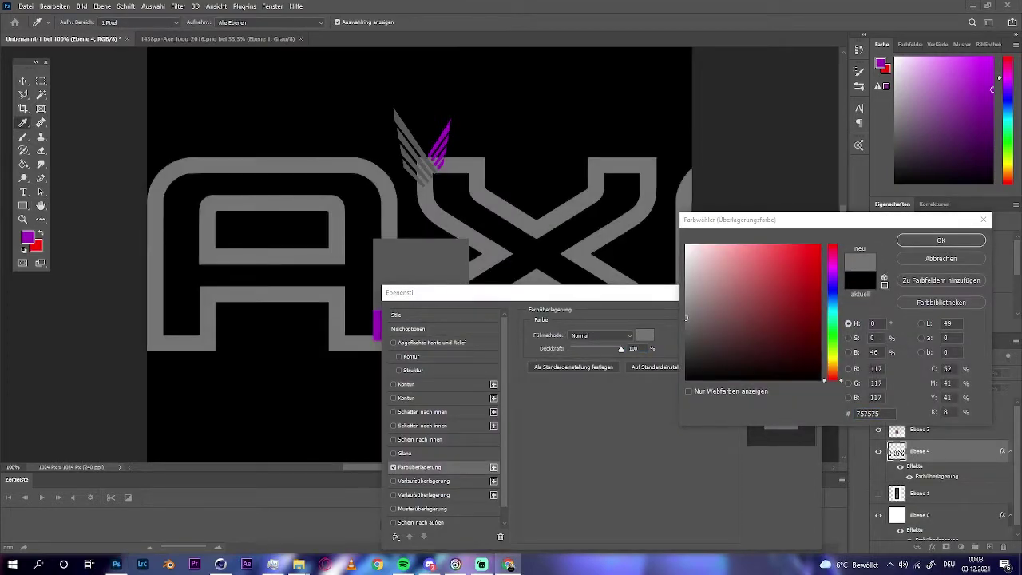
{"action": "key", "text": "Return"}
- Scale the AXE logo to about 14% and centre it below the wing logo
{"action": "key", "text": "Return"}
{"action": "key", "text": "ctrl+t"}
{"action": "left_click_drag", "start_coordinate": [719, 352], "coordinate": [423, 209]}
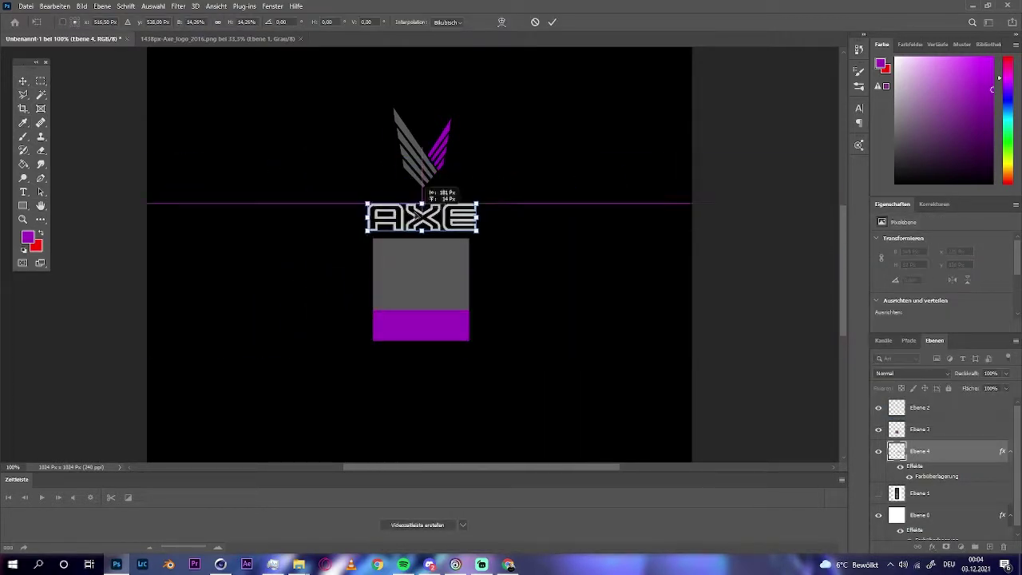
{"action": "key", "text": "Return"}
{"action": "key", "text": "ctrl+plus"}
- Type the EXCITE title on the canvas in SF Pro Display
{"action": "key", "text": "t"}
{"action": "left_click", "coordinate": [348, 334]}
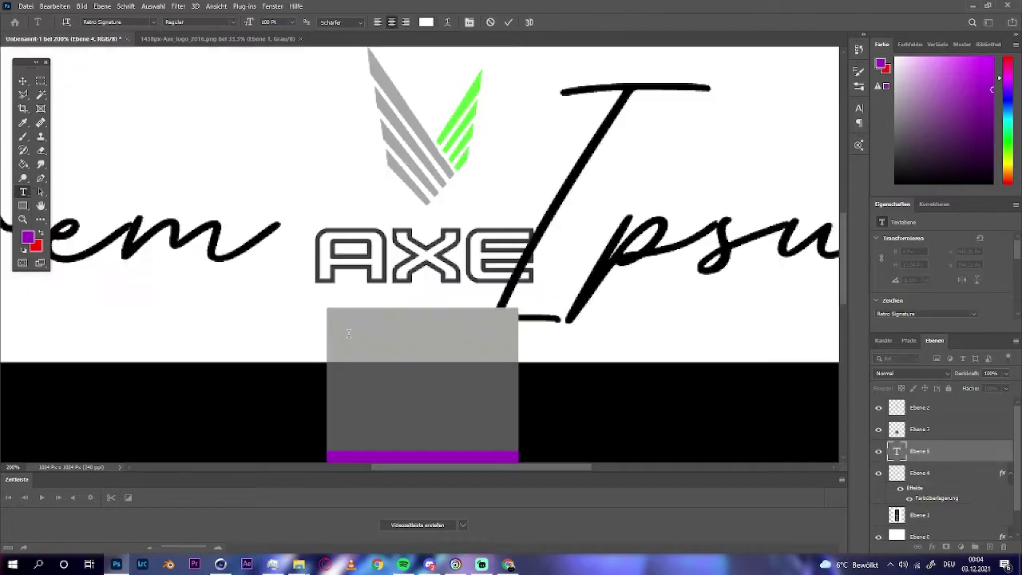
{"action": "type", "text": "excite"}
{"action": "key", "text": "ctrl+minus"}
{"action": "key", "text": "ctrl+minus"}
{"action": "key", "text": "ctrl+minus"}
{"action": "key", "text": "ctrl+a"}
{"action": "left_click", "coordinate": [119, 22]}
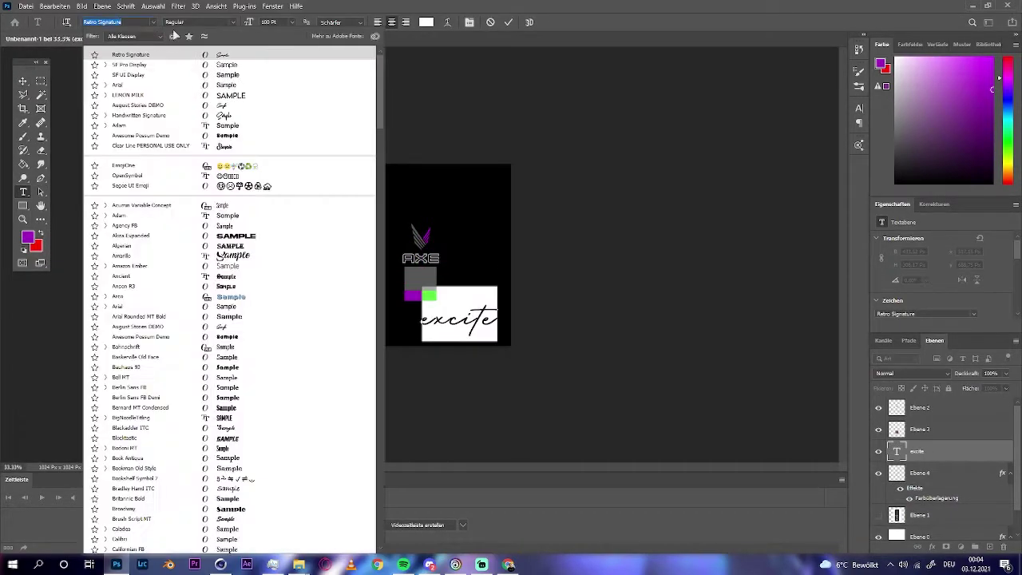
{"action": "type", "text": "SF Pro Display"}
{"action": "key", "text": "Return"}
{"action": "type", "text": "EXCITE"}
{"action": "key", "text": "ctrl+a"}
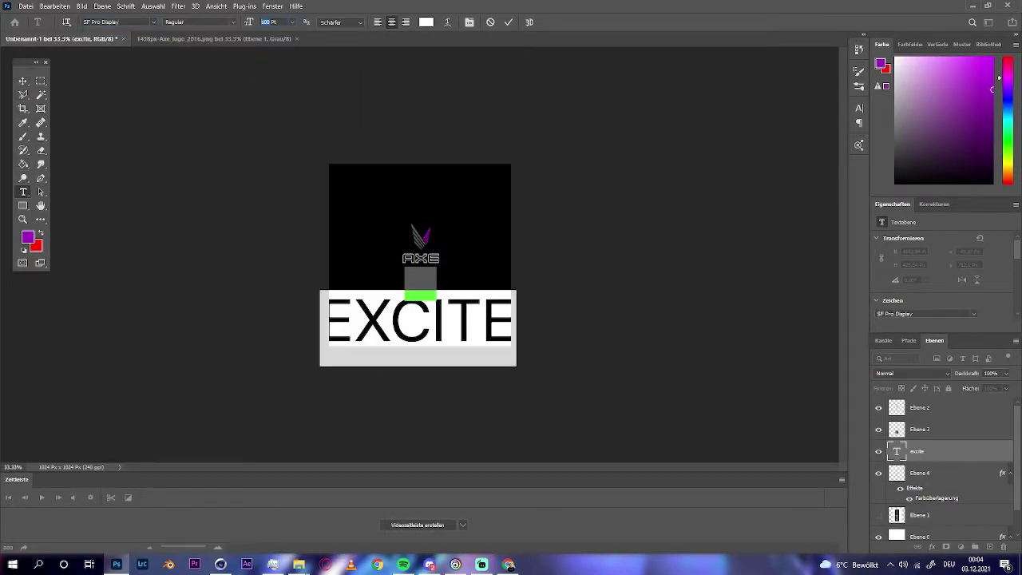
{"action": "key", "text": "ctrl+Return"}
- Move EXCITE above the label panel, make it smaller and colour it purple
{"action": "key", "text": "v"}
{"action": "key", "text": "ctrl+bracketright"}
{"action": "key", "text": "ctrl+plus"}
{"action": "key", "text": "ctrl+plus"}
{"action": "key", "text": "ctrl+plus"}
{"action": "key", "text": "ctrl+plus"}
{"action": "key", "text": "ctrl+plus"}
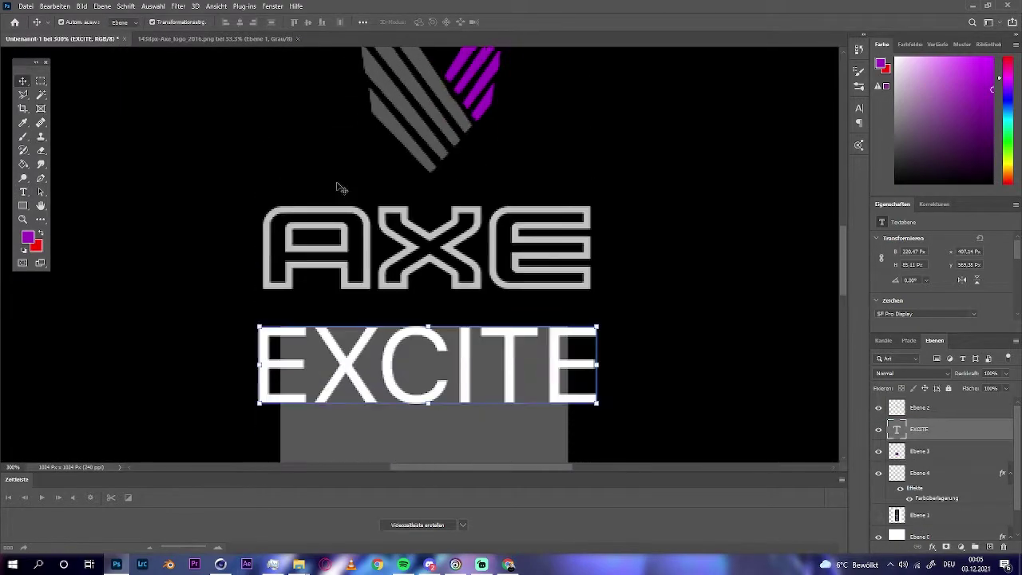
{"action": "key", "text": "t"}
{"action": "key", "text": "Return"}
{"action": "left_click", "coordinate": [286, 39]}
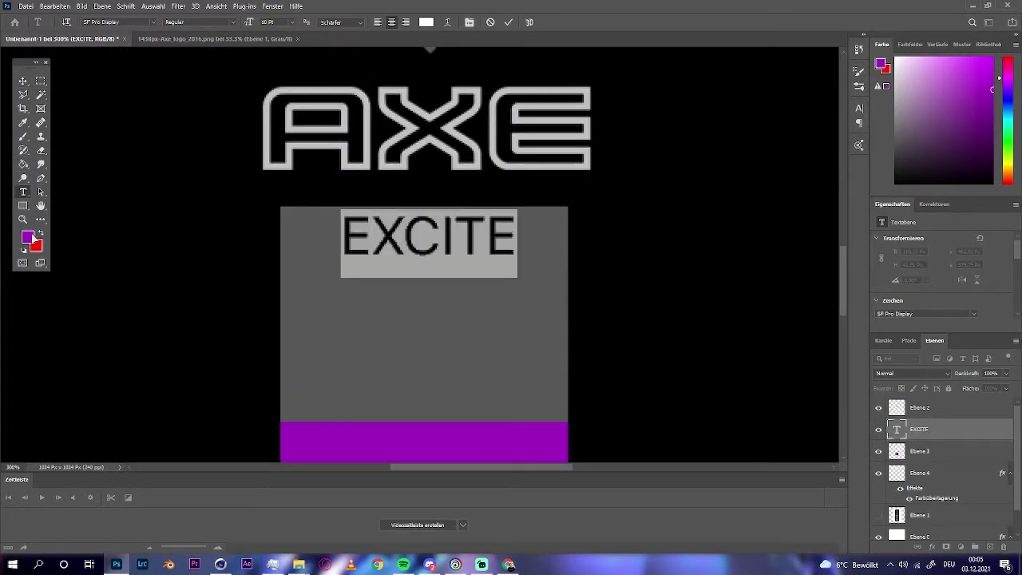
{"action": "key", "text": "alt+BackSpace"}
{"action": "key", "text": "ctrl+Return"}
- Add light grey DEODORANT BODY SPRAY text and scale it to fit the label
{"action": "scroll", "coordinate": [423, 256], "scroll_direction": "down", "scroll_amount": 2}
{"action": "left_click_drag", "start_coordinate": [479, 149], "coordinate": [476, 301], "text": "ctrl+alt"}
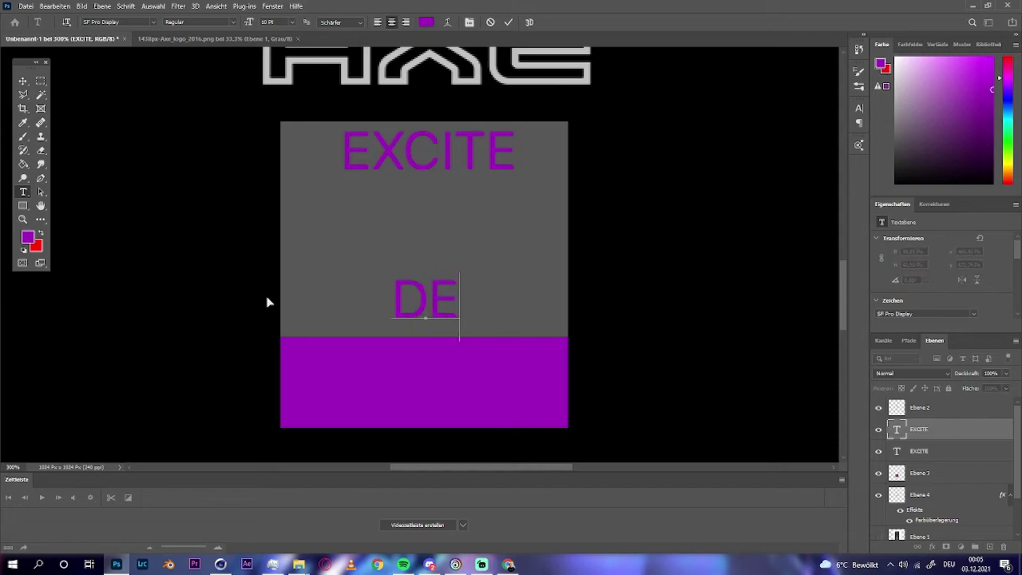
{"action": "left_click", "coordinate": [425, 22]}
{"action": "left_click", "coordinate": [940, 234]}
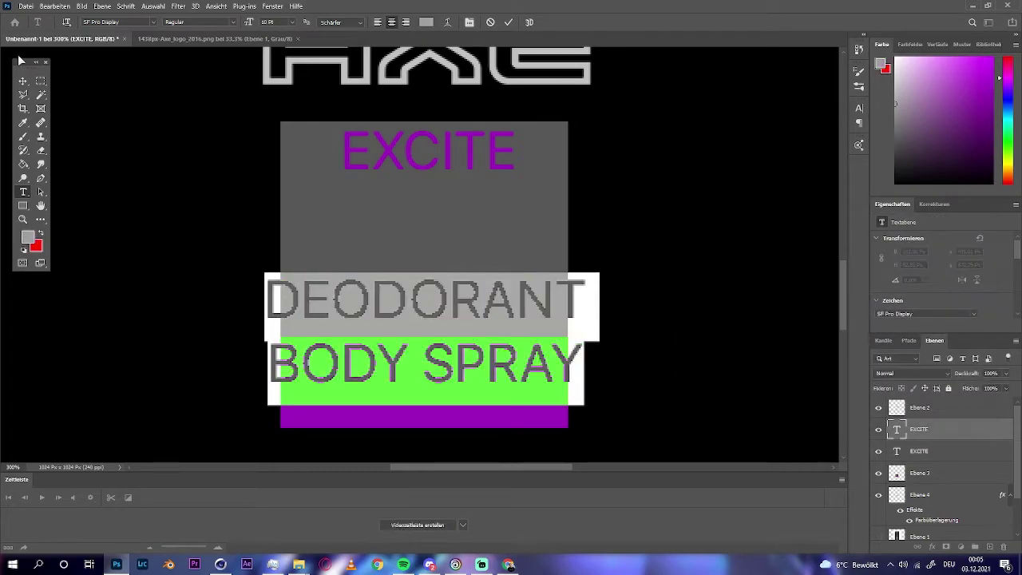
{"action": "key", "text": "ctrl+Return"}
{"action": "key", "text": "ctrl+t"}
{"action": "left_click_drag", "start_coordinate": [657, 384], "coordinate": [487, 330]}
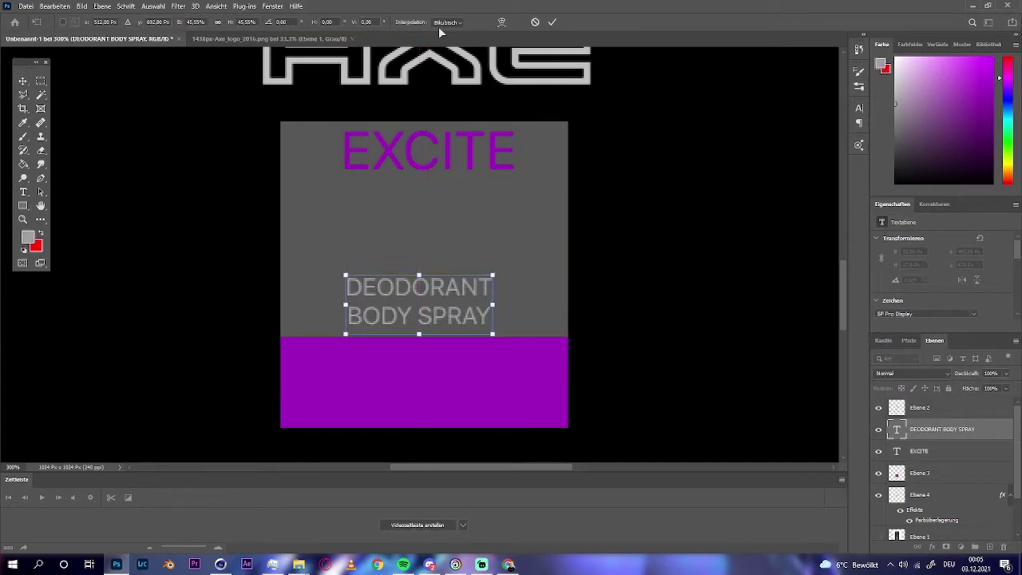
{"action": "key", "text": "Return"}
- Set the DEODORANT BODY SPRAY tracking to 120
{"action": "key", "text": "t"}
{"action": "key", "text": "Return"}
{"action": "key", "text": "ctrl+a"}
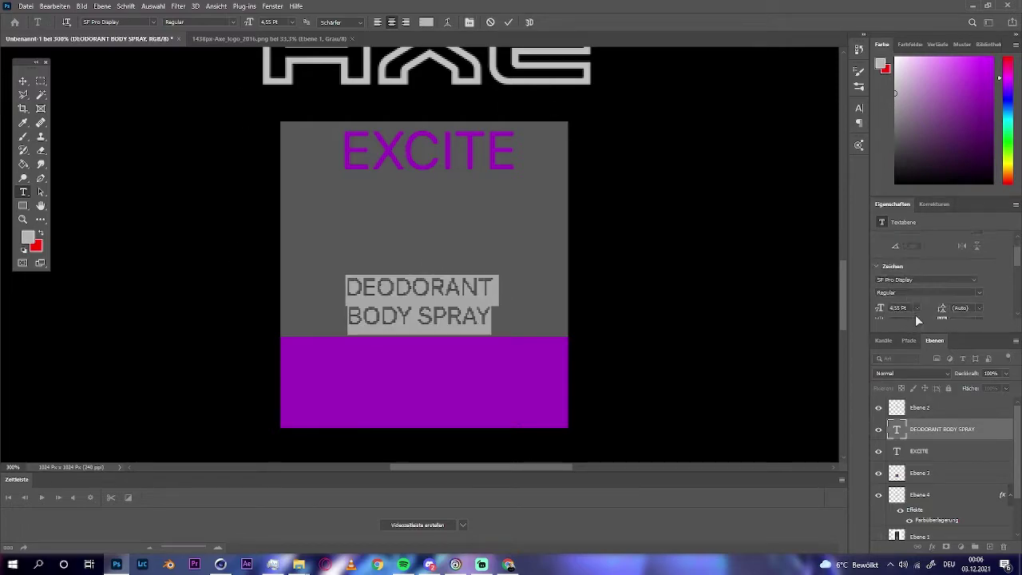
{"action": "type", "text": "120"}
{"action": "key", "text": "Return"}
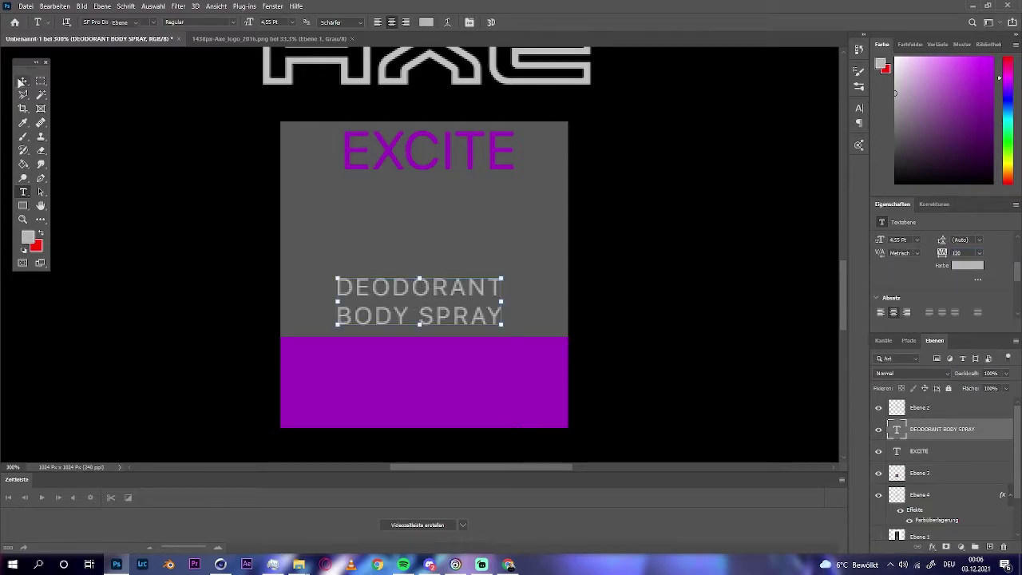
{"action": "scroll", "coordinate": [426, 302], "scroll_direction": "down", "scroll_amount": 5, "text": "alt"}
{"action": "scroll", "coordinate": [416, 346], "scroll_direction": "up", "scroll_amount": 4, "text": "alt"}
- Set the ALL-DAY text in Arial and stretch it taller with Free Transform
{"action": "key", "text": "t"}
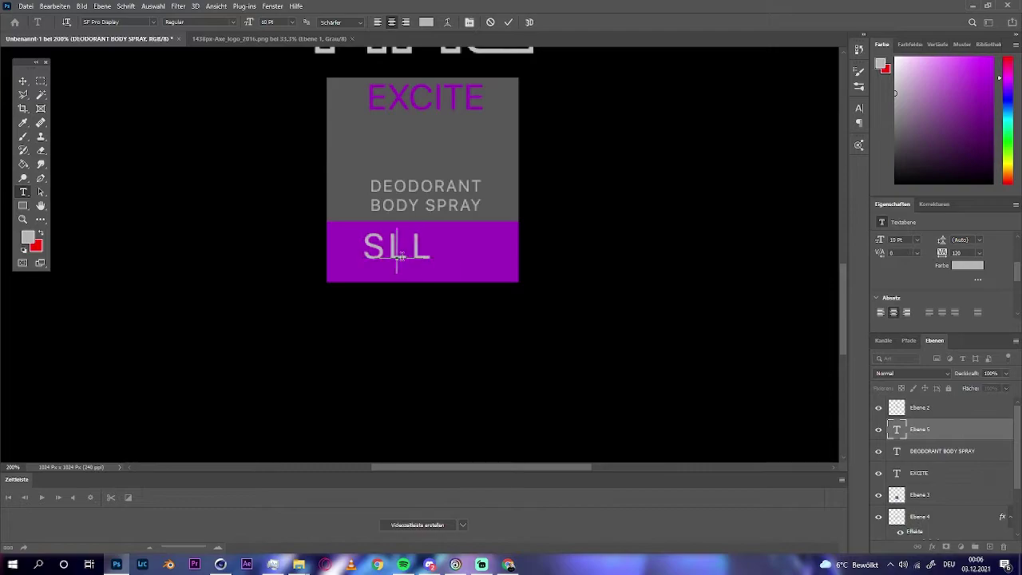
{"action": "type", "text": "ALL-DAY"}
{"action": "left_click", "coordinate": [153, 22]}
{"action": "left_click", "coordinate": [234, 86]}
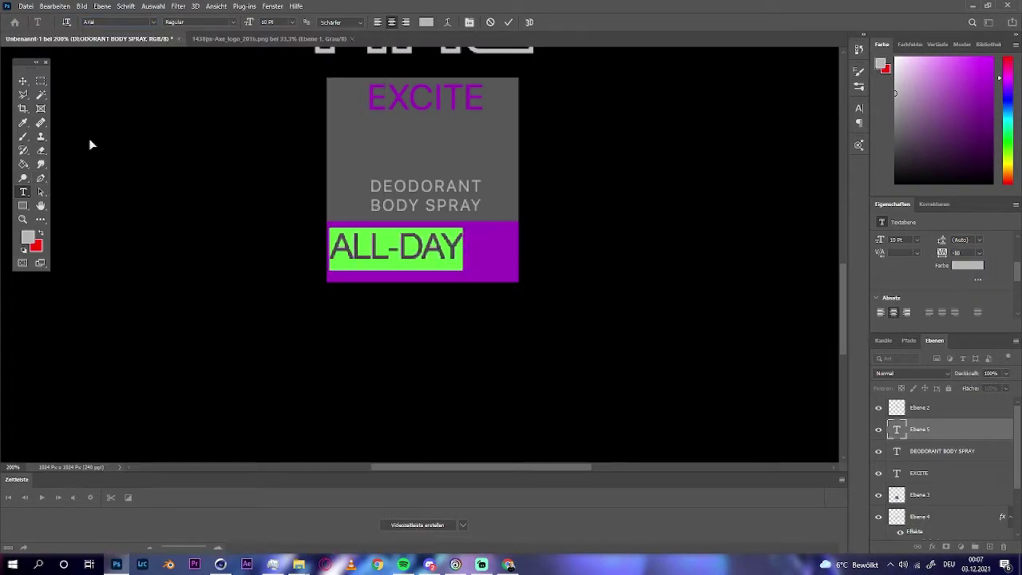
{"action": "key", "text": "ctrl+Return"}
{"action": "key", "text": "ctrl+t"}
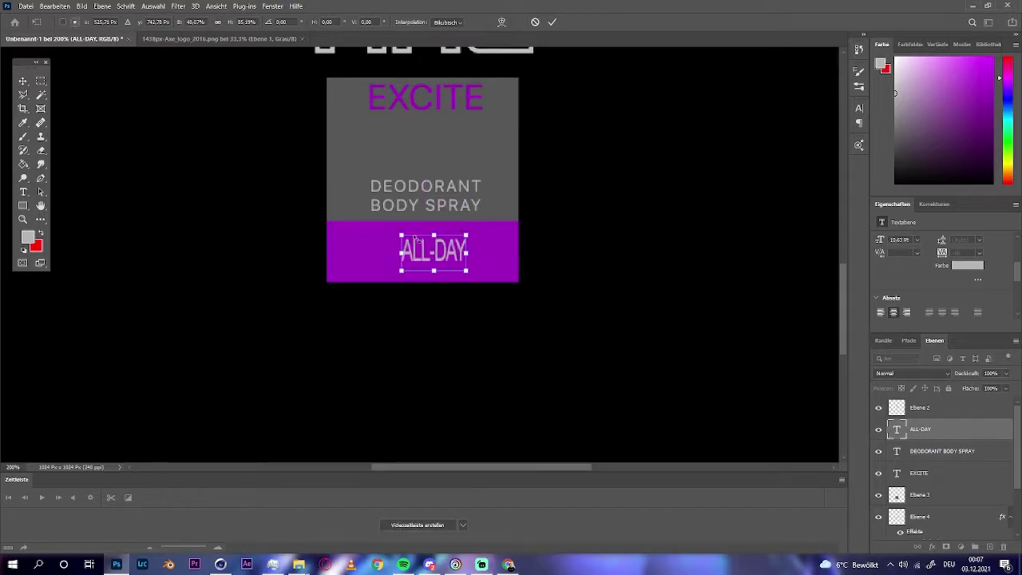
{"action": "left_click", "coordinate": [422, 241]}
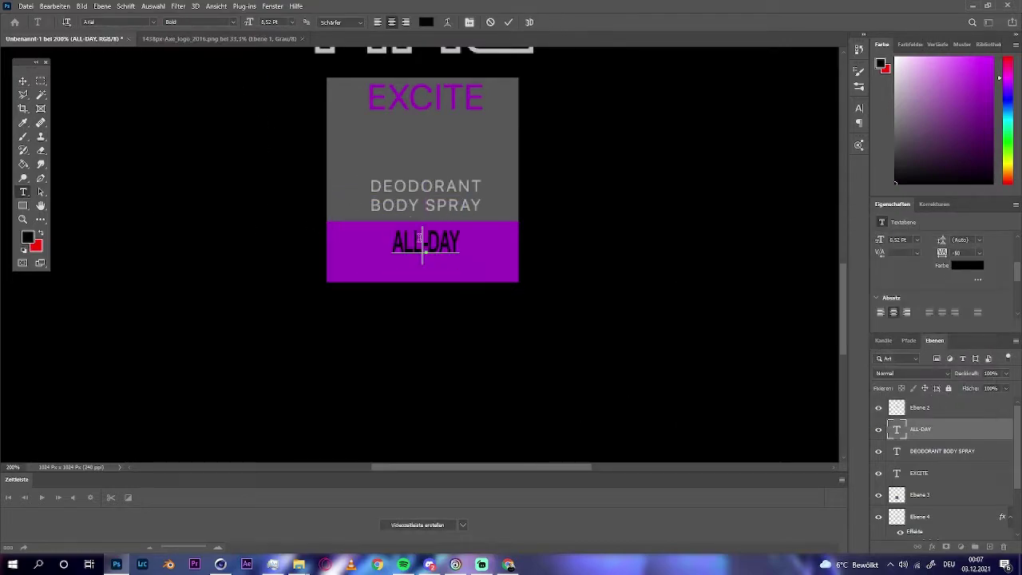
- Add FRESH text below ALL-DAY in light grey with a bold font
{"action": "left_click", "coordinate": [392, 391]}
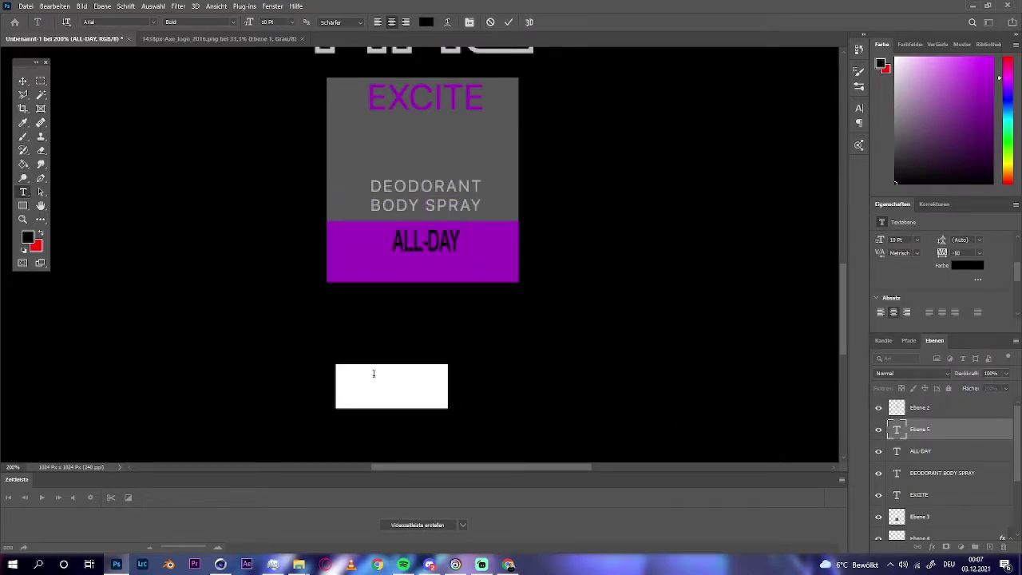
{"action": "left_click", "coordinate": [425, 21]}
{"action": "left_click", "coordinate": [950, 239]}
{"action": "type", "text": "FRESH"}
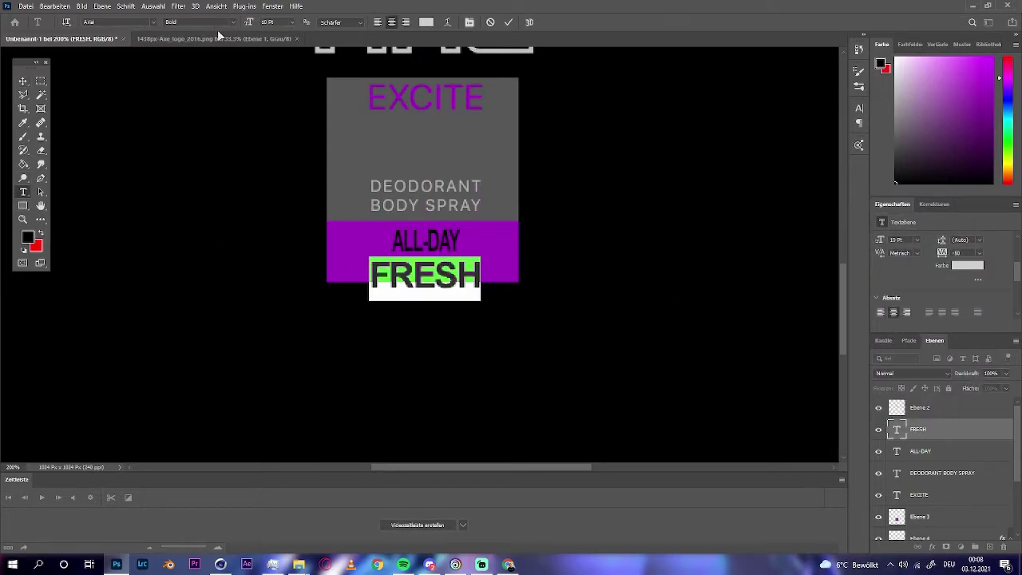
{"action": "left_click", "coordinate": [153, 21]}
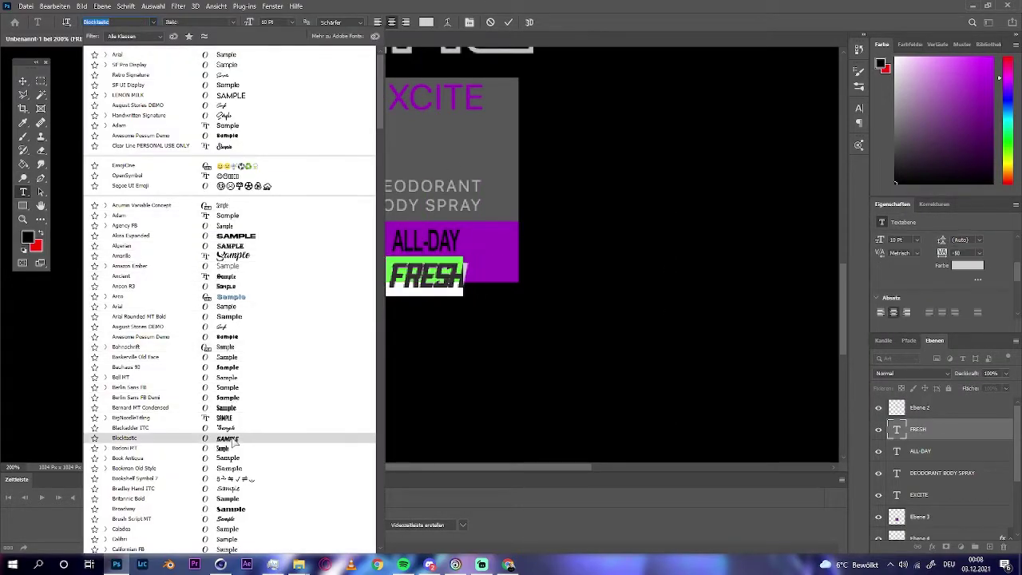
{"action": "scroll", "coordinate": [232, 457], "scroll_direction": "down", "scroll_amount": 2}
{"action": "scroll", "coordinate": [234, 509], "scroll_direction": "down", "scroll_amount": 2}
{"action": "scroll", "coordinate": [233, 519], "scroll_direction": "down", "scroll_amount": 2}
{"action": "scroll", "coordinate": [231, 531], "scroll_direction": "down", "scroll_amount": 2}
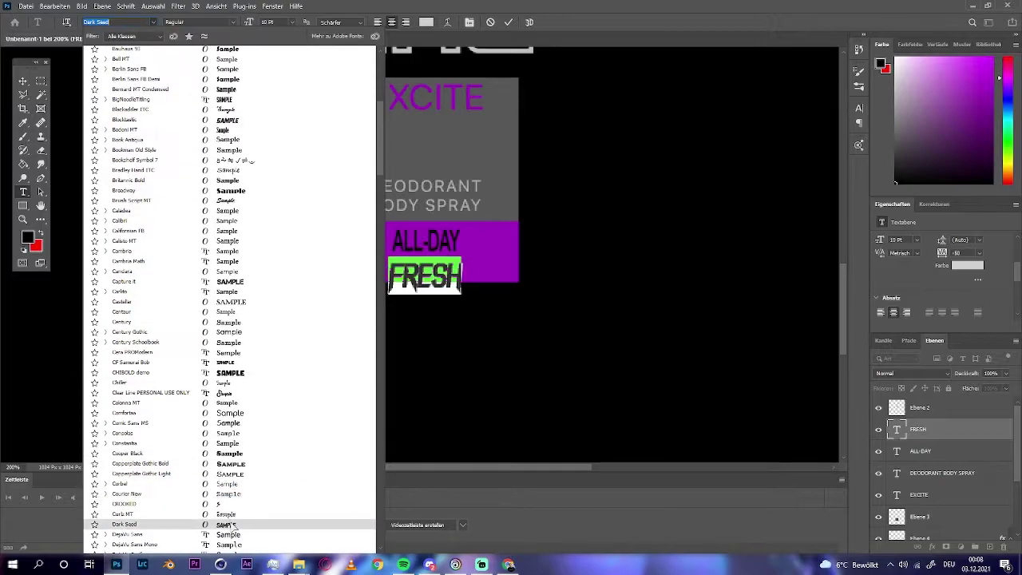
{"action": "scroll", "coordinate": [232, 531], "scroll_direction": "down", "scroll_amount": 2}
{"action": "left_click", "coordinate": [232, 519]}
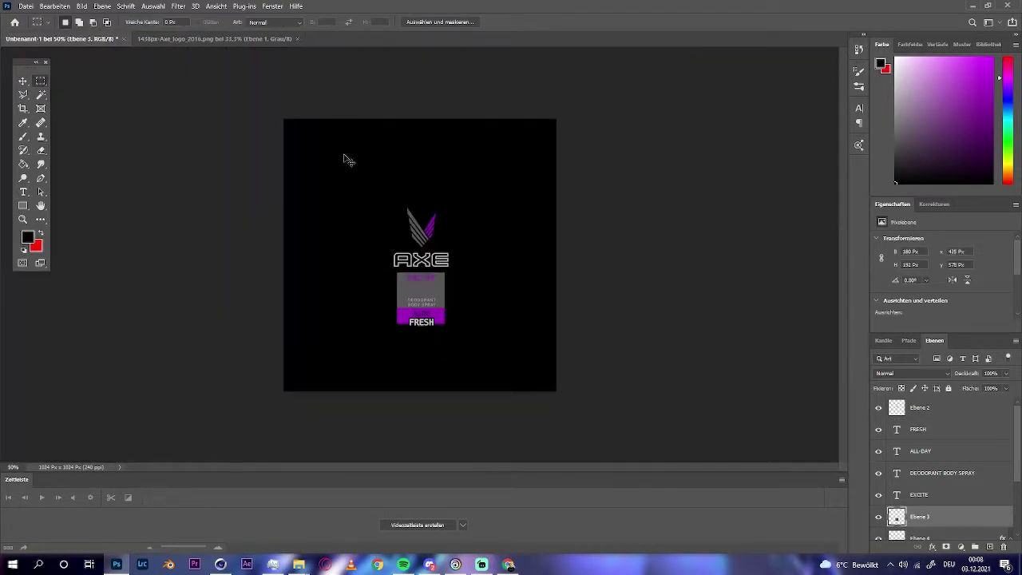
{"action": "left_click", "coordinate": [405, 273], "text": "ctrl"}
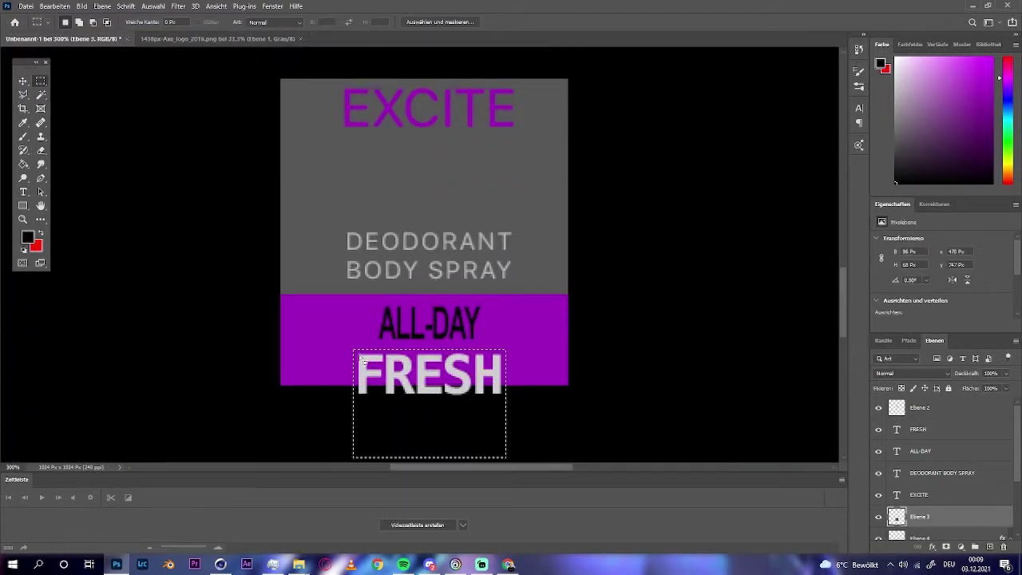
{"action": "scroll", "coordinate": [240, 152], "scroll_direction": "down", "scroll_amount": 5, "text": "alt"}
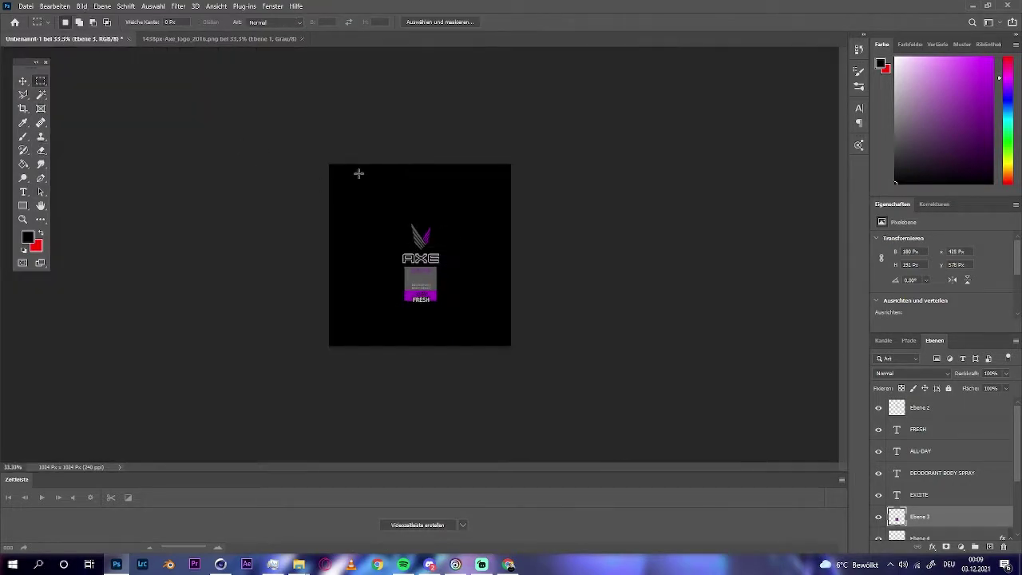
{"action": "left_click", "coordinate": [25, 7]}
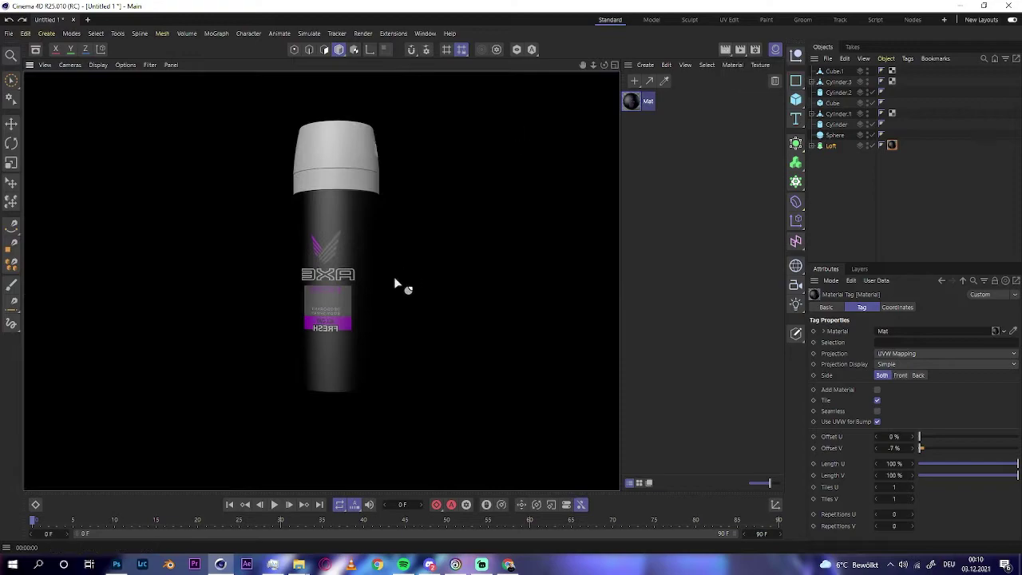
- Shift the can's label texture up to Offset V -7%, select all objects, and launch Blender
{"action": "left_click_drag", "start_coordinate": [887, 448], "coordinate": [893, 448]}
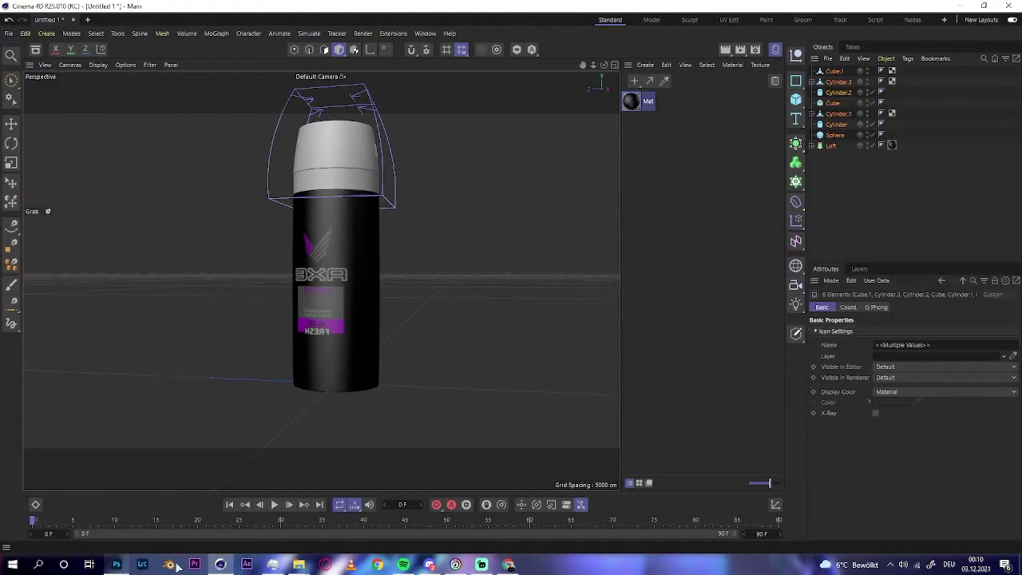
{"action": "left_click", "coordinate": [39, 565]}
{"action": "type", "text": "oct"}
{"action": "left_click", "coordinate": [103, 318]}
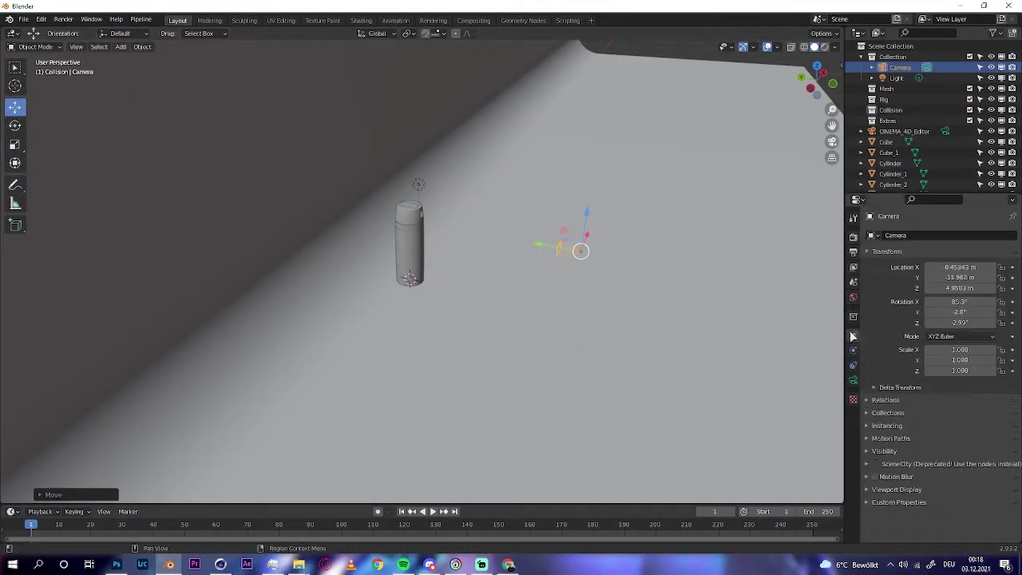
- Look through the scene camera and adjust its transform so the can stands upright
{"action": "left_click", "coordinate": [832, 142]}
{"action": "left_click", "coordinate": [853, 335]}
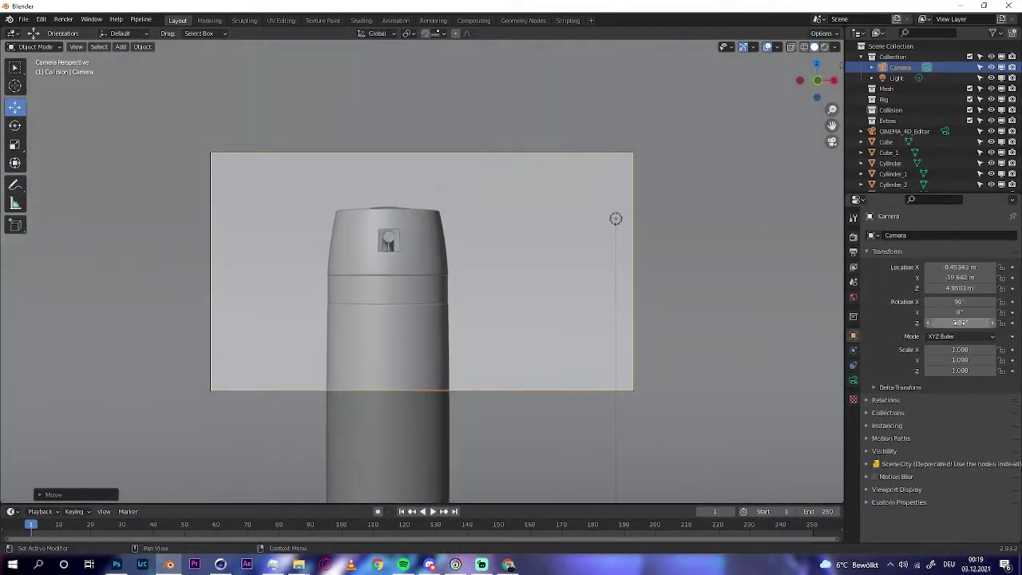
{"action": "left_click_drag", "start_coordinate": [958, 277], "coordinate": [982, 277]}
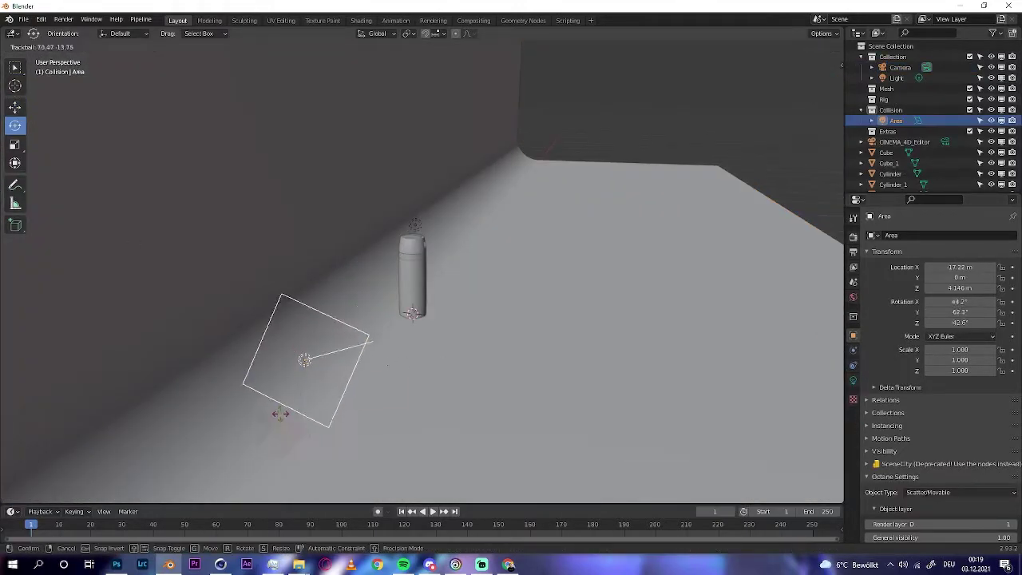
- Position an area light down-left of the can and begin scaling it
{"action": "left_click_drag", "start_coordinate": [322, 342], "coordinate": [237, 376]}
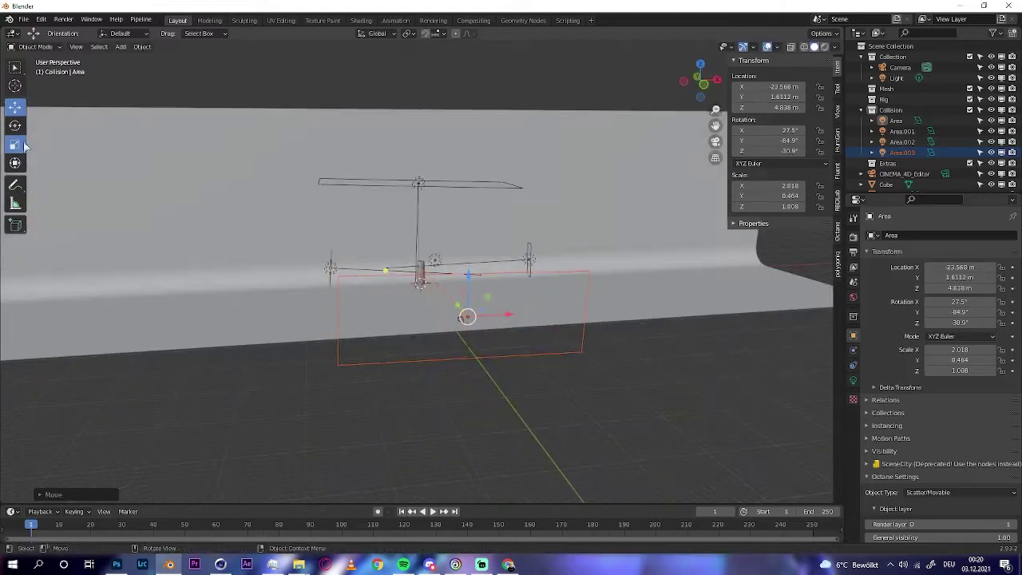
{"action": "left_click", "coordinate": [22, 145]}
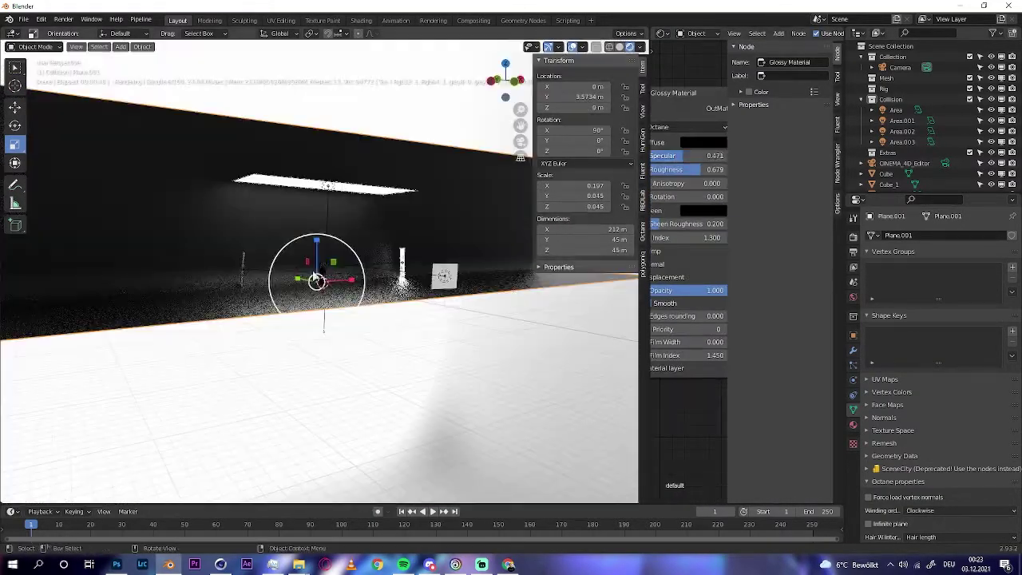
- Lower the cap's Glossy material specular and raise its roughness slightly
{"action": "middle_click_drag", "start_coordinate": [316, 279], "coordinate": [367, 237]}
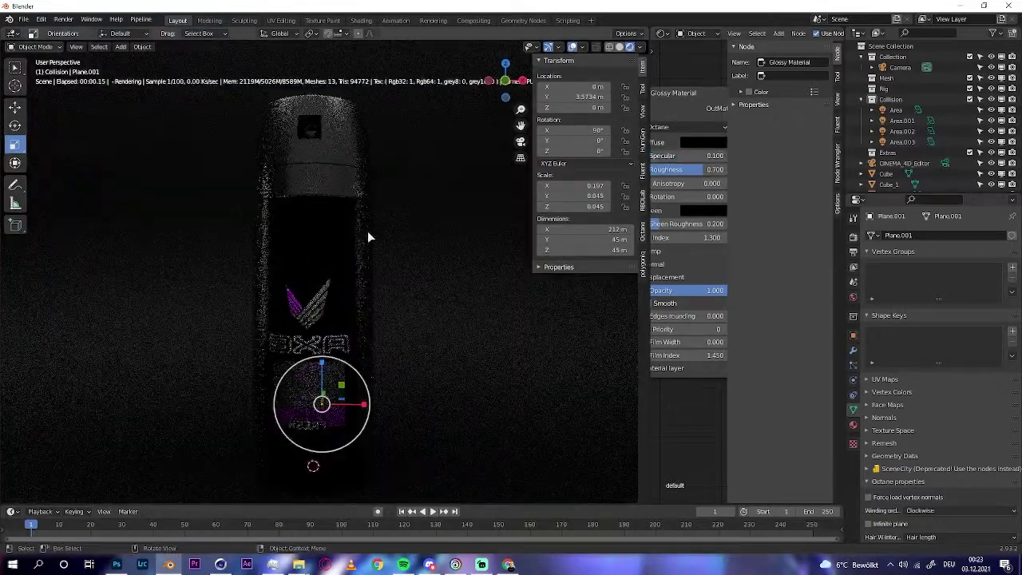
{"action": "left_click", "coordinate": [335, 128]}
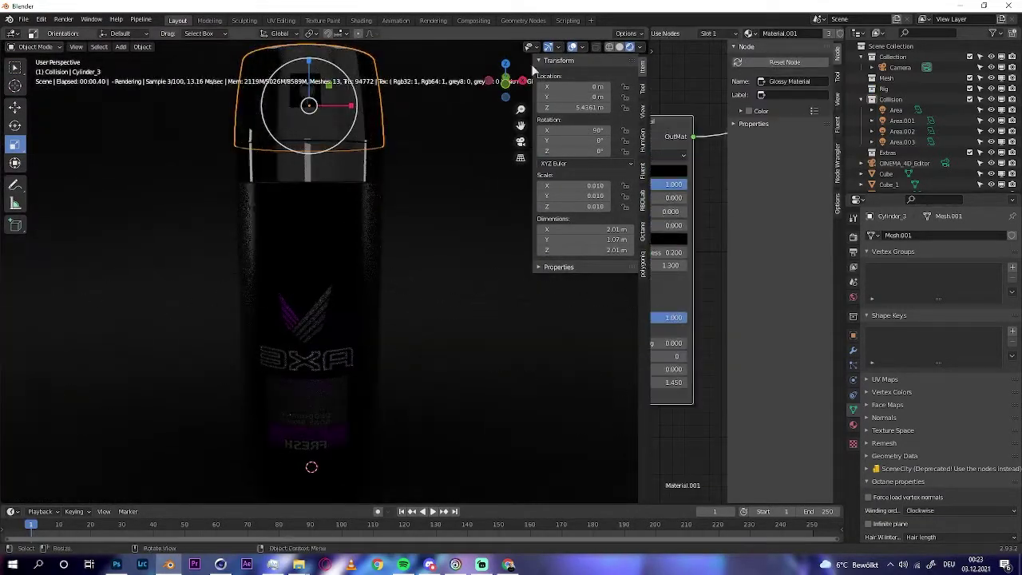
{"action": "scroll", "coordinate": [370, 171], "scroll_direction": "up", "scroll_amount": 5}
{"action": "left_click_drag", "start_coordinate": [647, 189], "coordinate": [415, 189]}
{"action": "scroll", "coordinate": [530, 189], "scroll_direction": "up", "scroll_amount": 3}
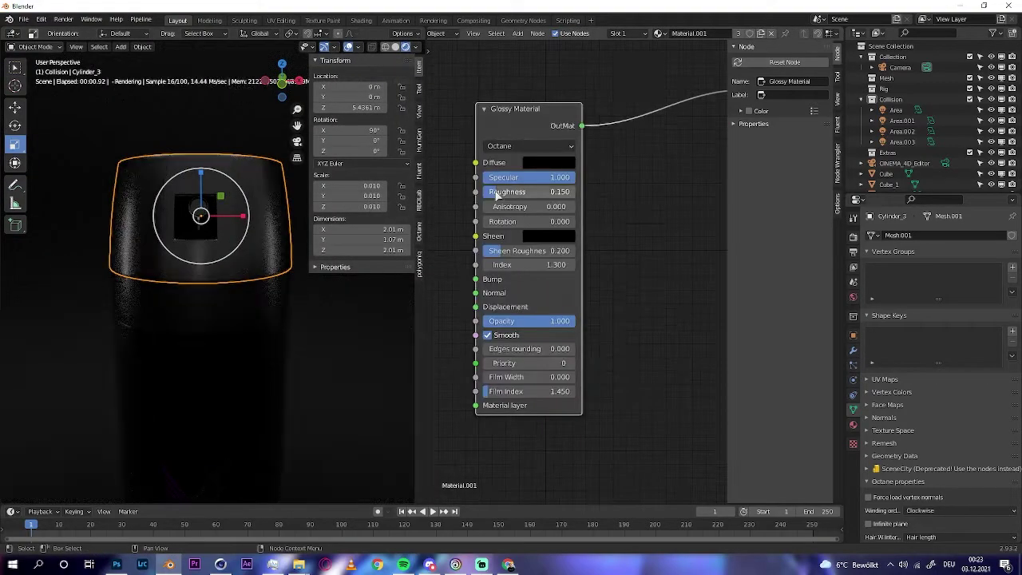
{"action": "left_click_drag", "start_coordinate": [511, 192], "coordinate": [523, 192]}
{"action": "middle_click_drag", "start_coordinate": [248, 183], "coordinate": [268, 180]}
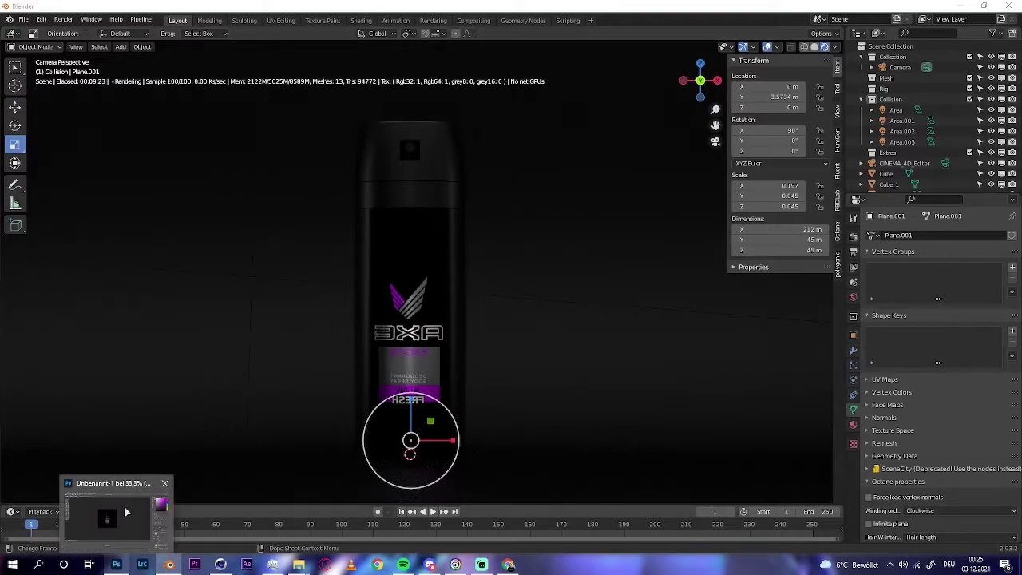
- In Photoshop, group the label layers, flip them horizontally, and save as a new image
{"action": "left_click", "coordinate": [116, 564]}
{"action": "key", "text": "ctrl+a"}
{"action": "key", "text": "ctrl+g"}
{"action": "key", "text": "ctrl+t"}
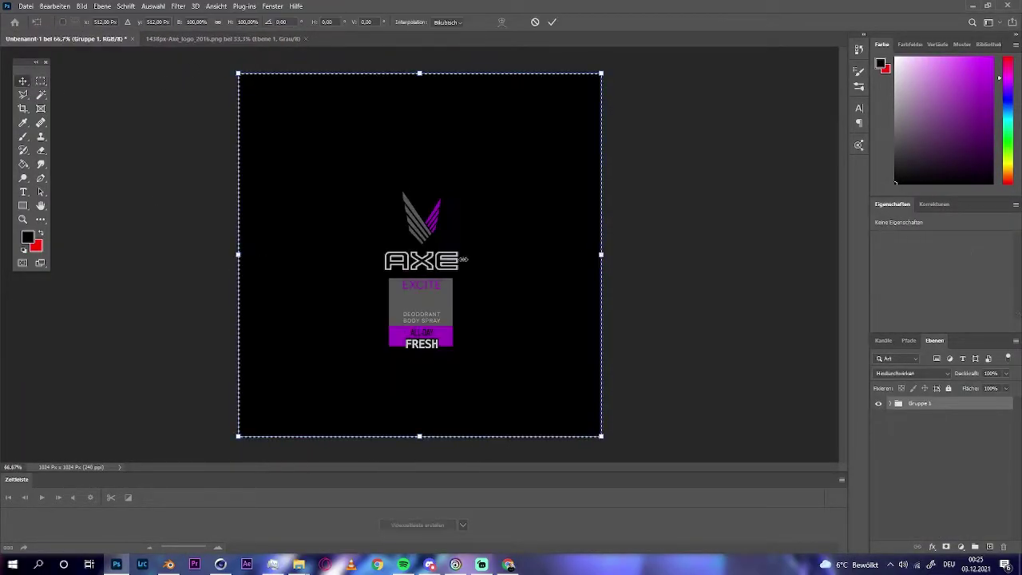
{"action": "left_click_drag", "start_coordinate": [601, 255], "coordinate": [589, 254]}
{"action": "left_click", "coordinate": [25, 6]}
{"action": "left_click", "coordinate": [48, 39]}
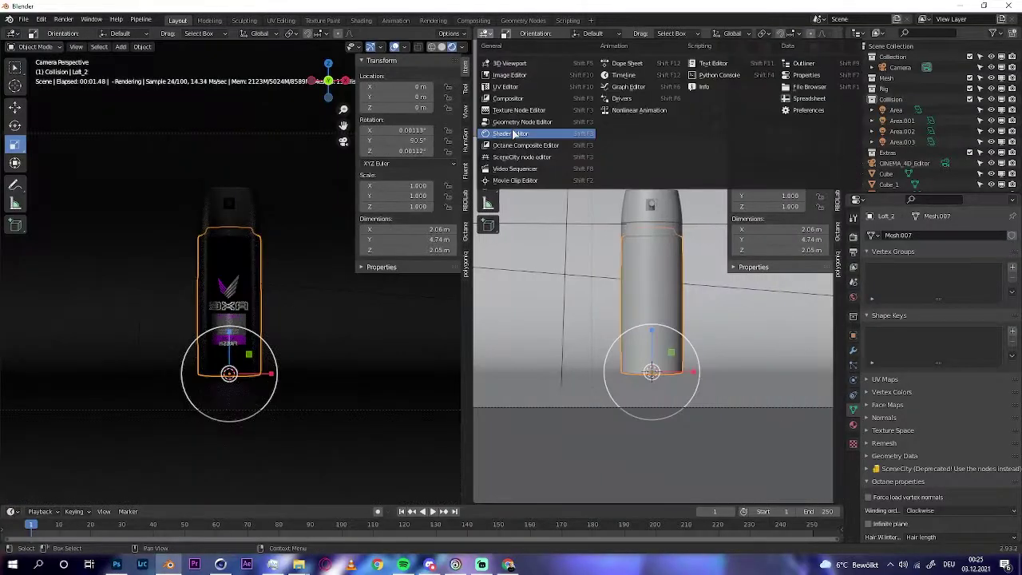
- Bring up the can's material nodes to reach its label image texture
{"action": "left_click", "coordinate": [515, 134]}
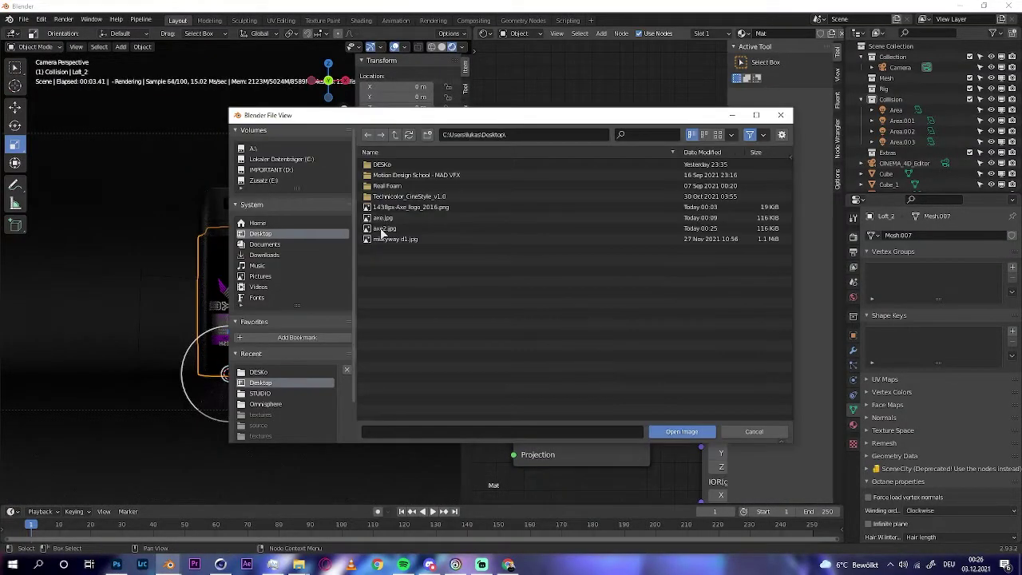